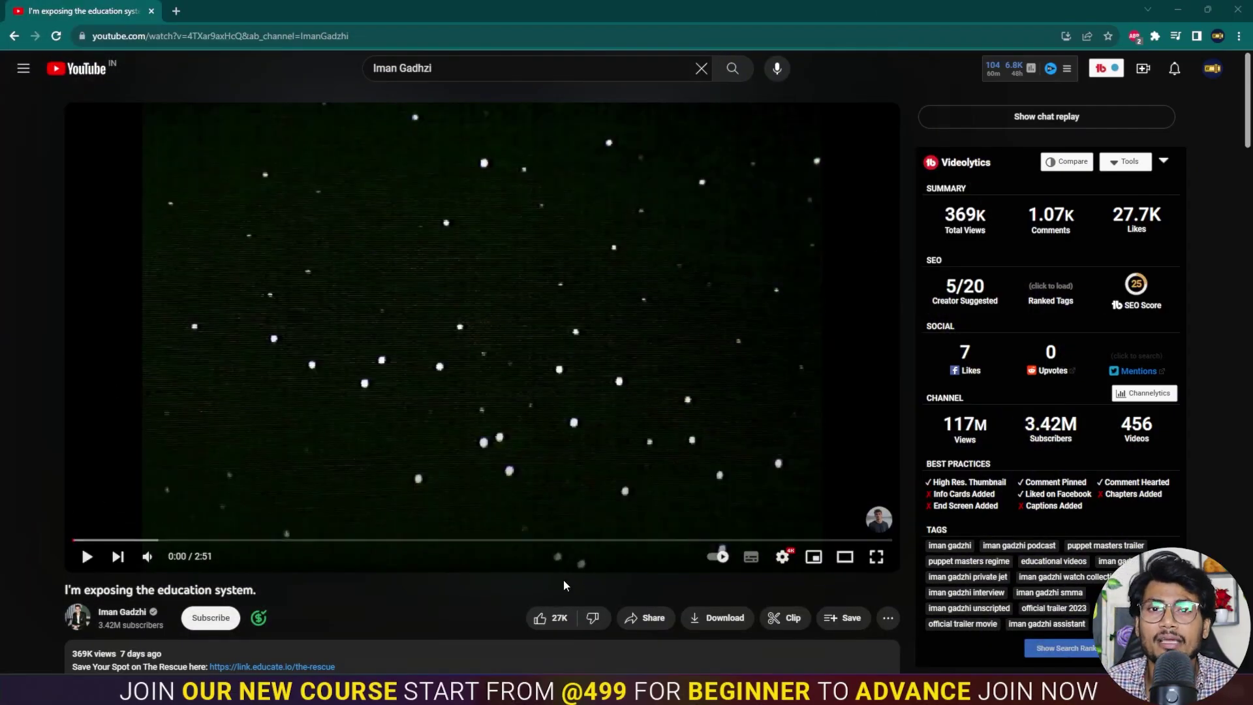
# Play the 'I'm exposing the education system.' video, pausing once, and stop at 0:07 on the brick building
pyautogui.click(490, 379)
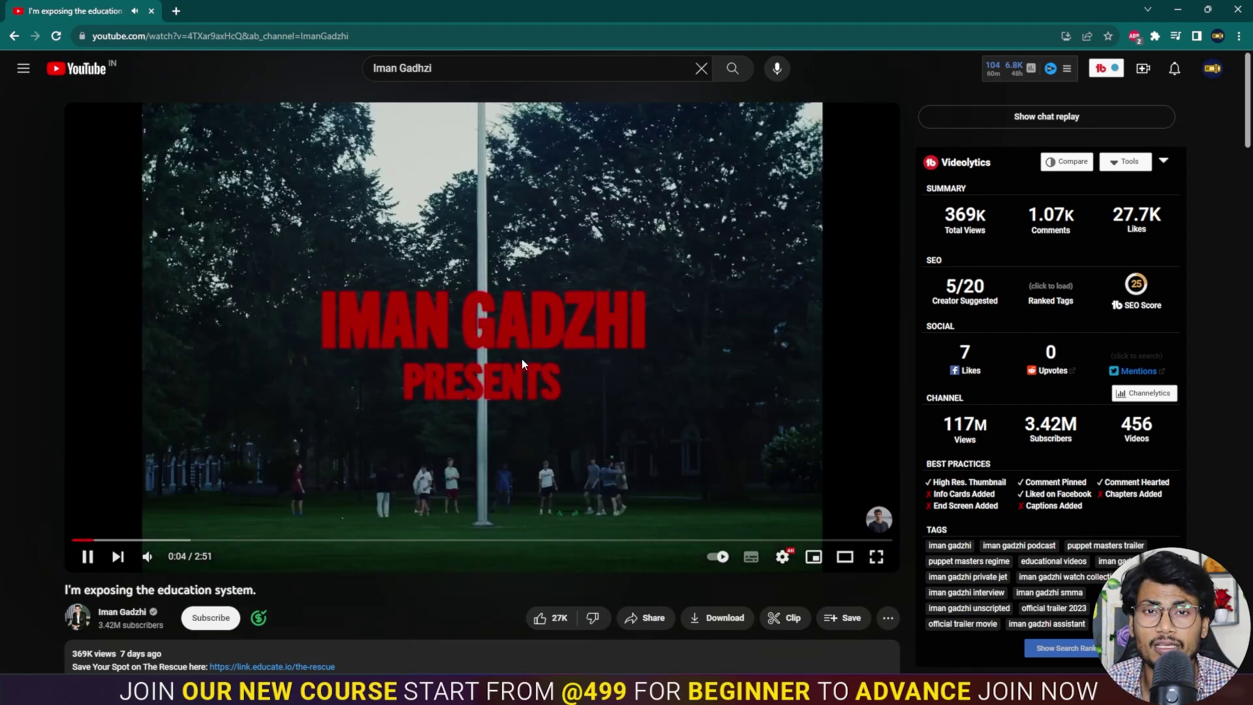
pyautogui.click(521, 358)
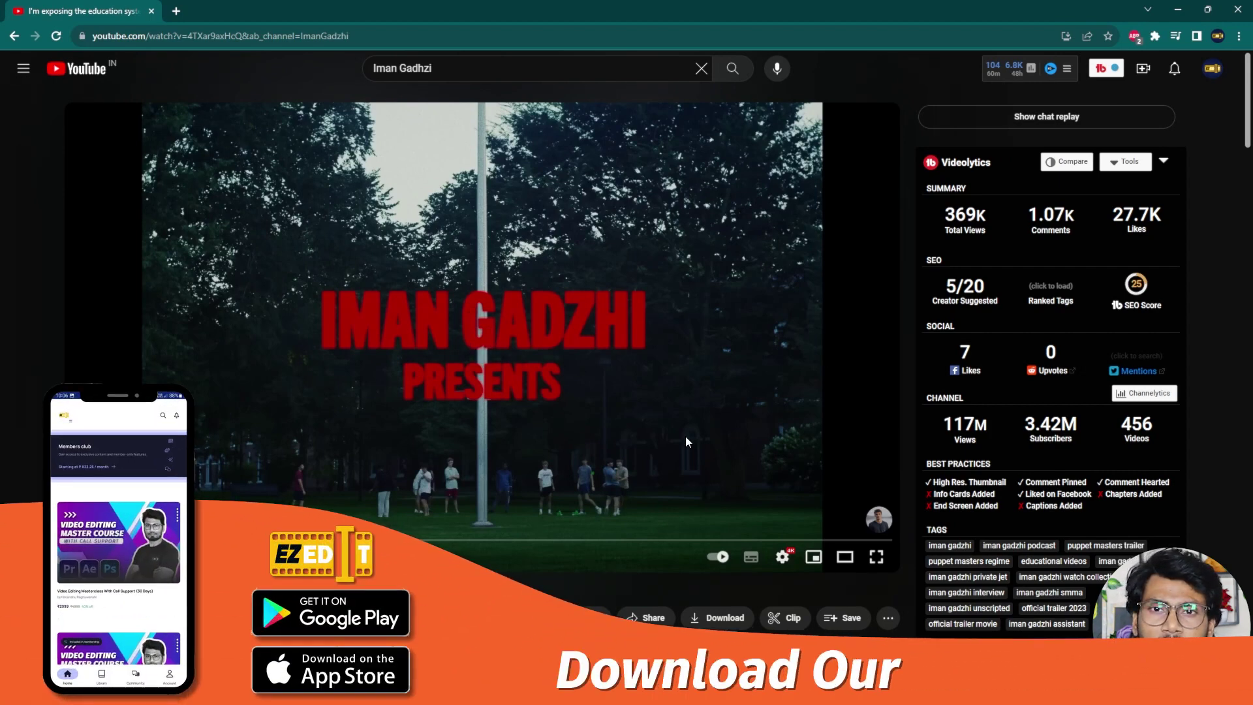
pyautogui.click(595, 398)
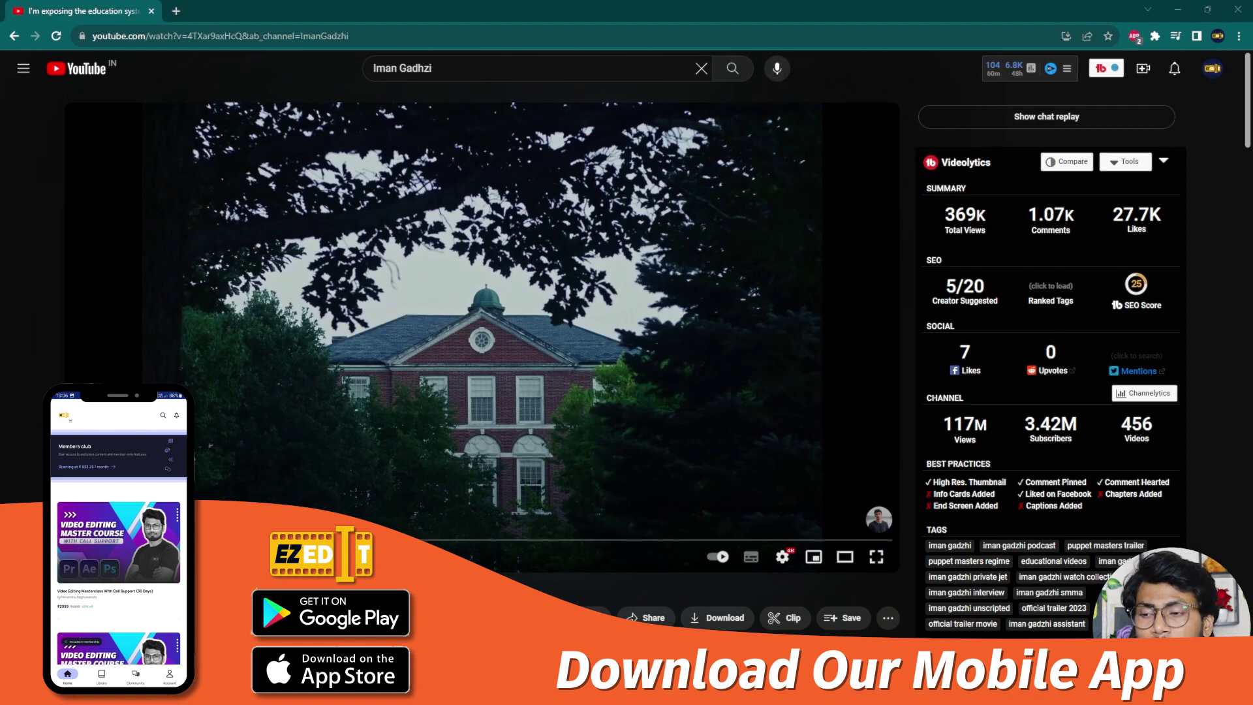
pyautogui.click(81, 546)
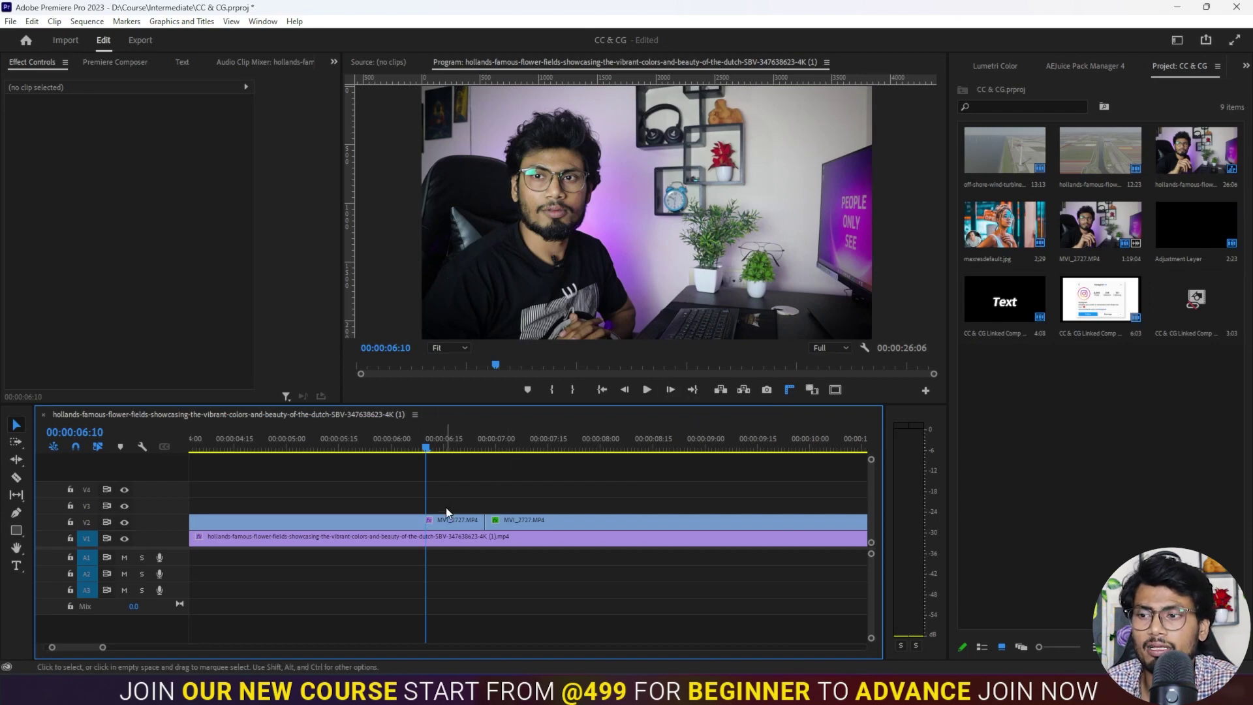
# Search the Effects panel for 'crop' and drop the Crop effect onto the MVI_2727 clip on V2
pyautogui.click(457, 522)
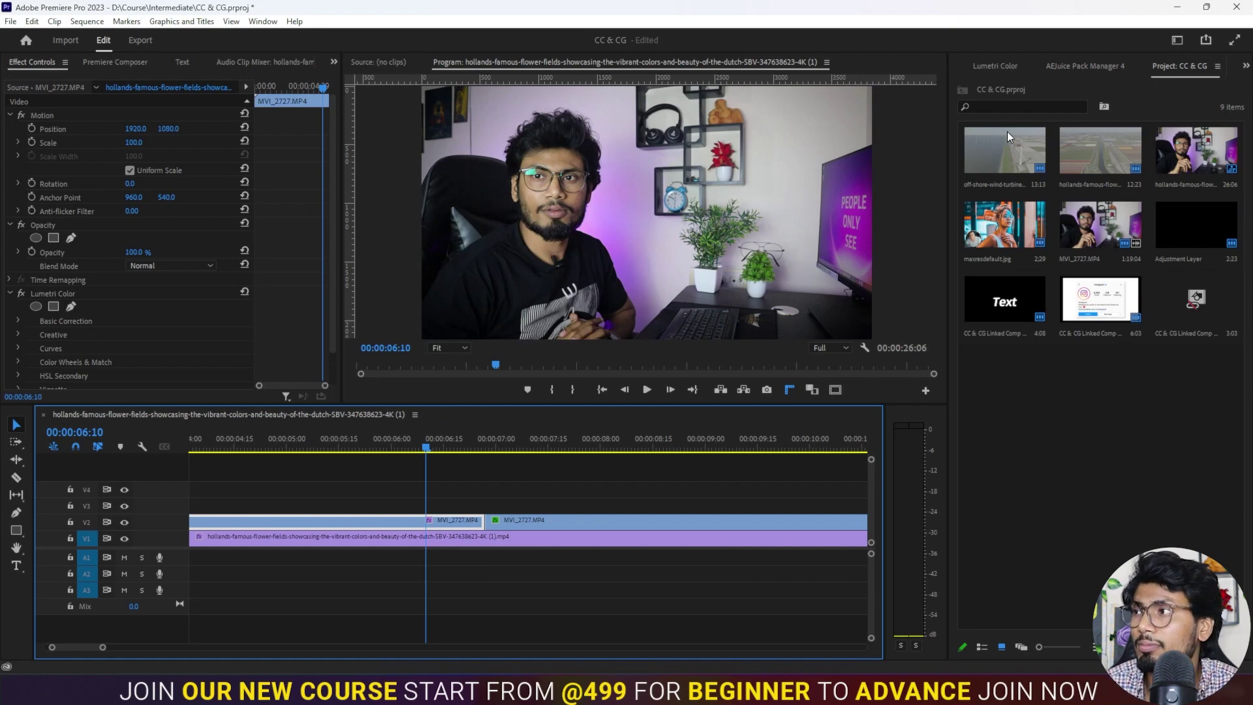
pyautogui.click(1247, 66)
pyautogui.click(1185, 87)
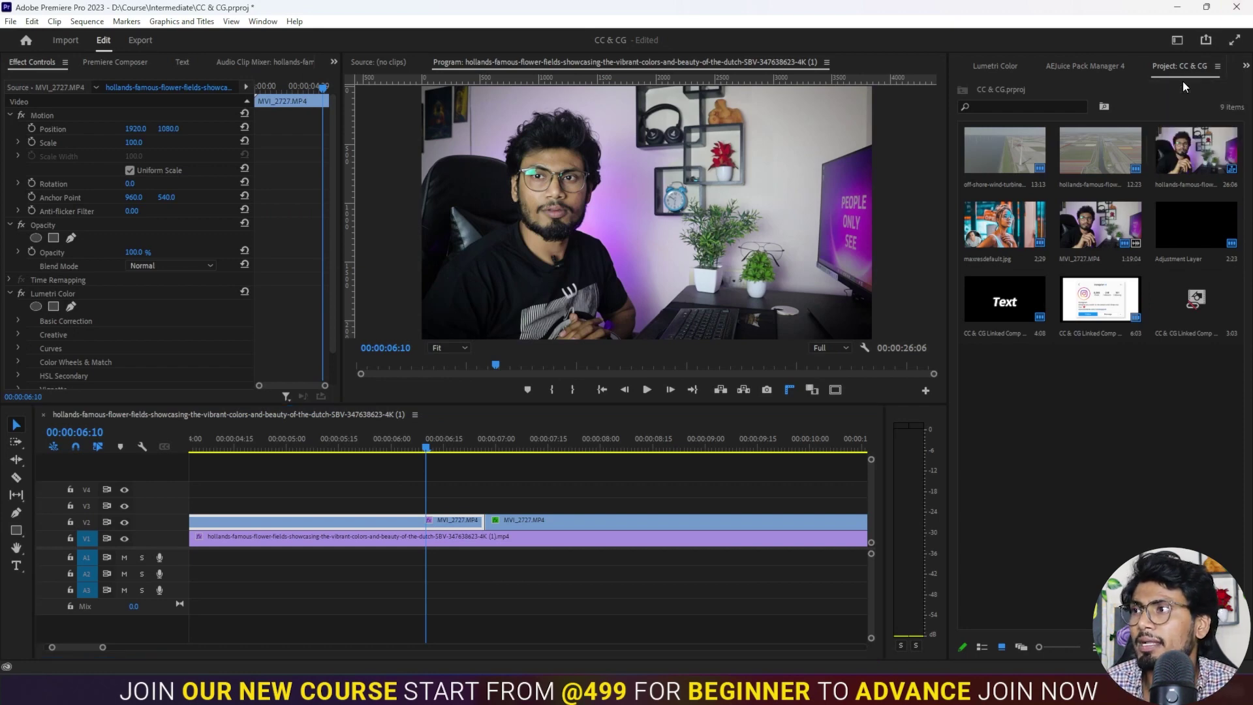
pyautogui.click(1023, 87)
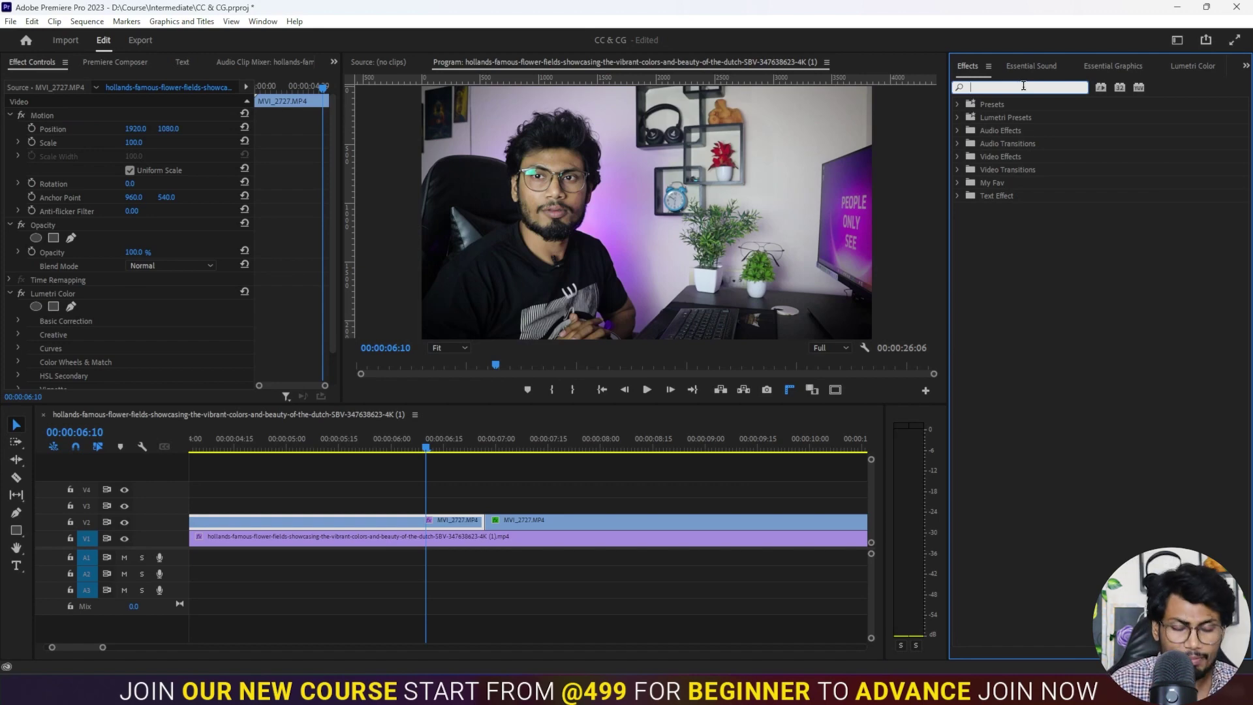
pyautogui.write('crop')
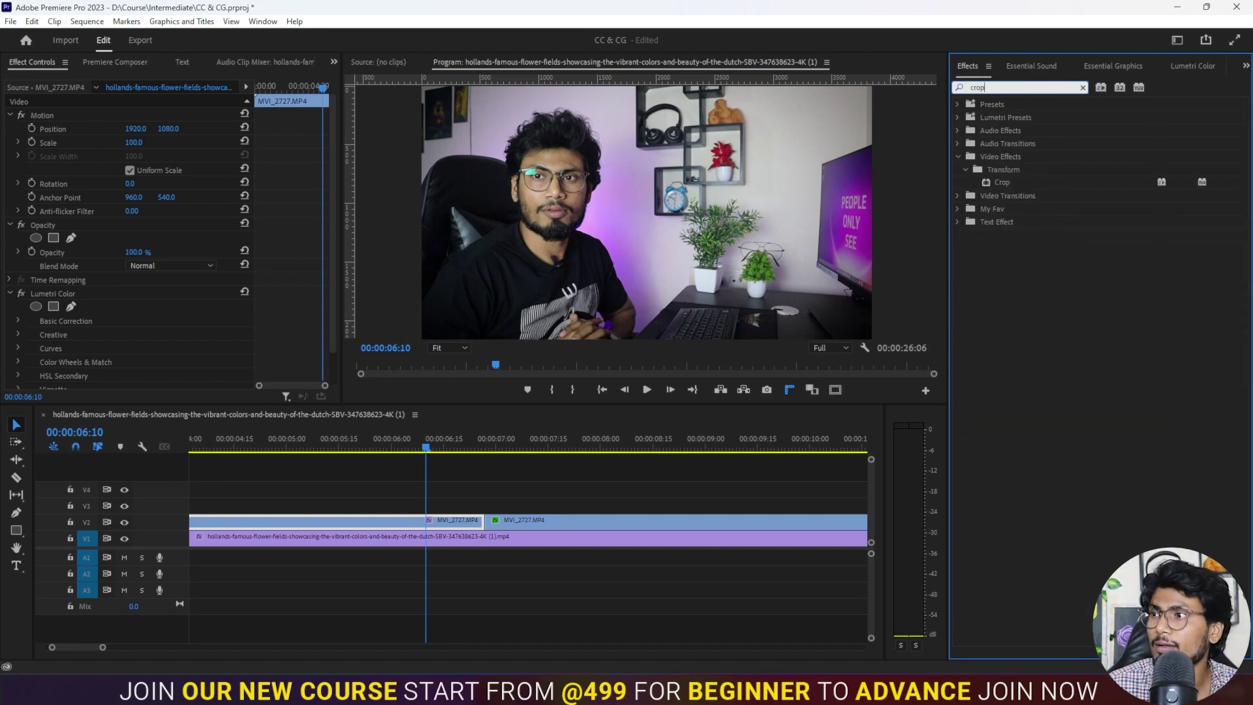
pyautogui.moveTo(1018, 184)
pyautogui.mouseDown()
pyautogui.moveTo(642, 343)
pyautogui.moveTo(444, 523)
pyautogui.mouseUp()
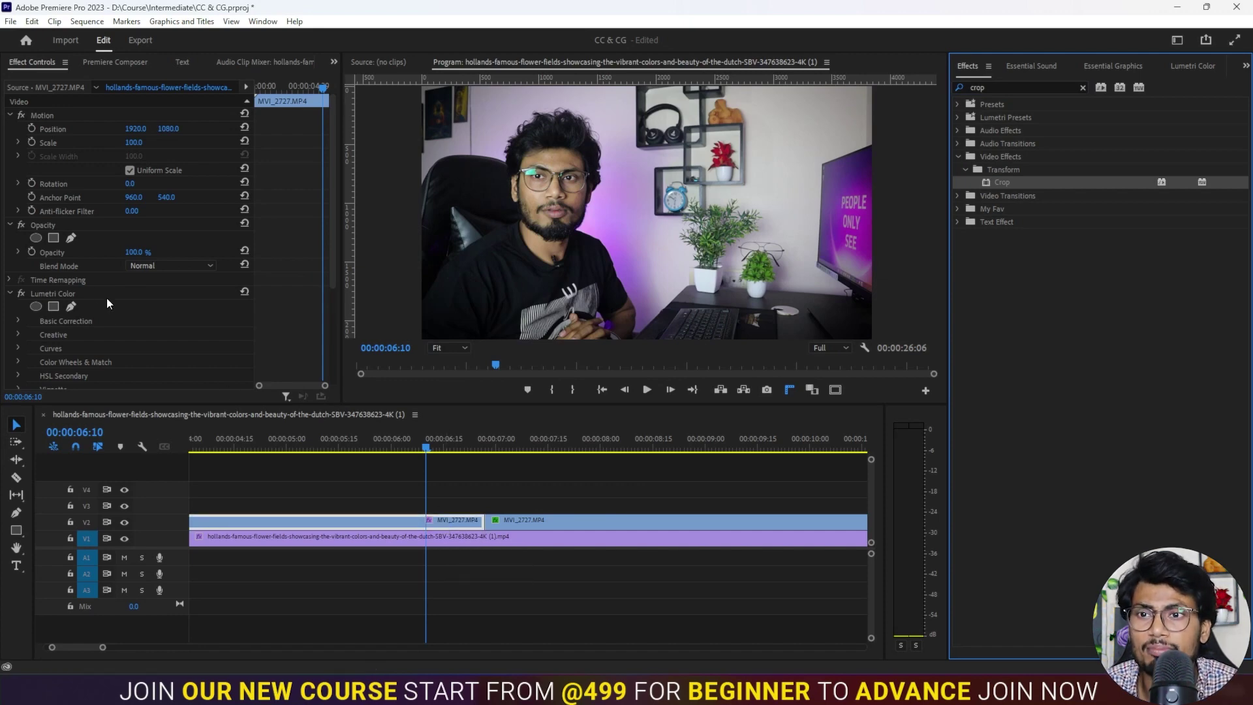
# Bring the clip's Crop settings into view in Effect Controls
pyautogui.click(72, 295)
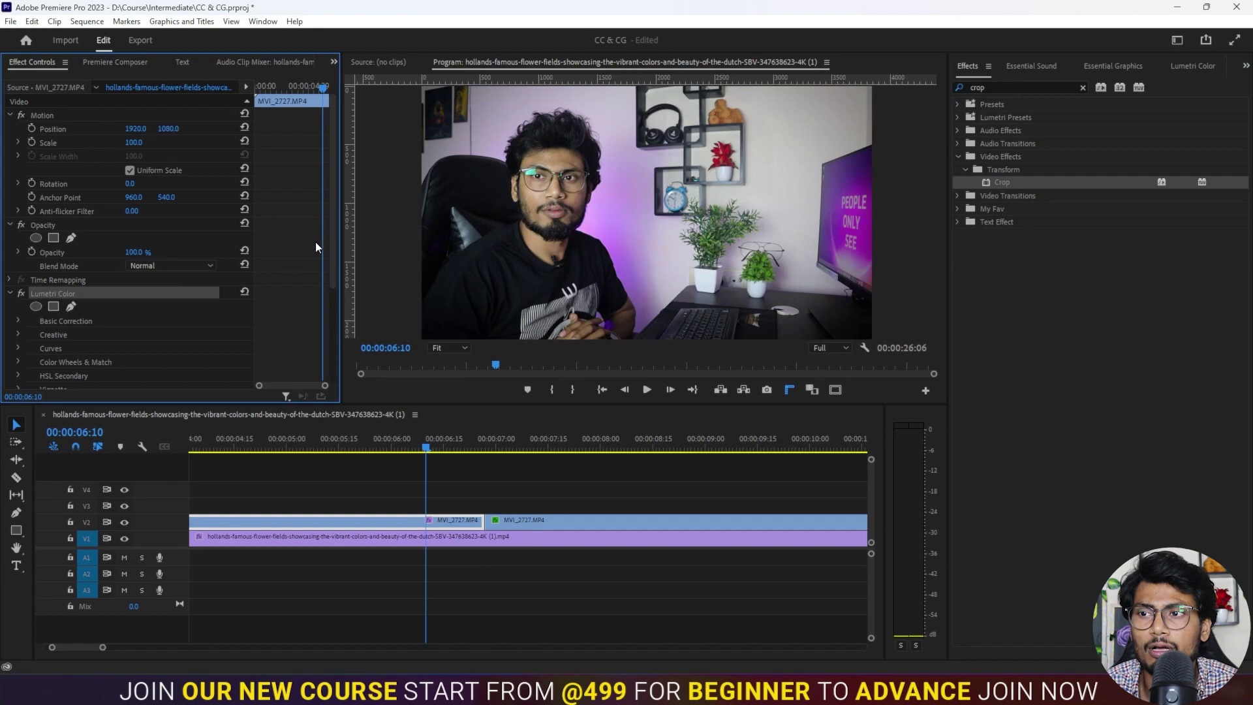
pyautogui.moveTo(335, 237); pyautogui.dragTo(339, 381)
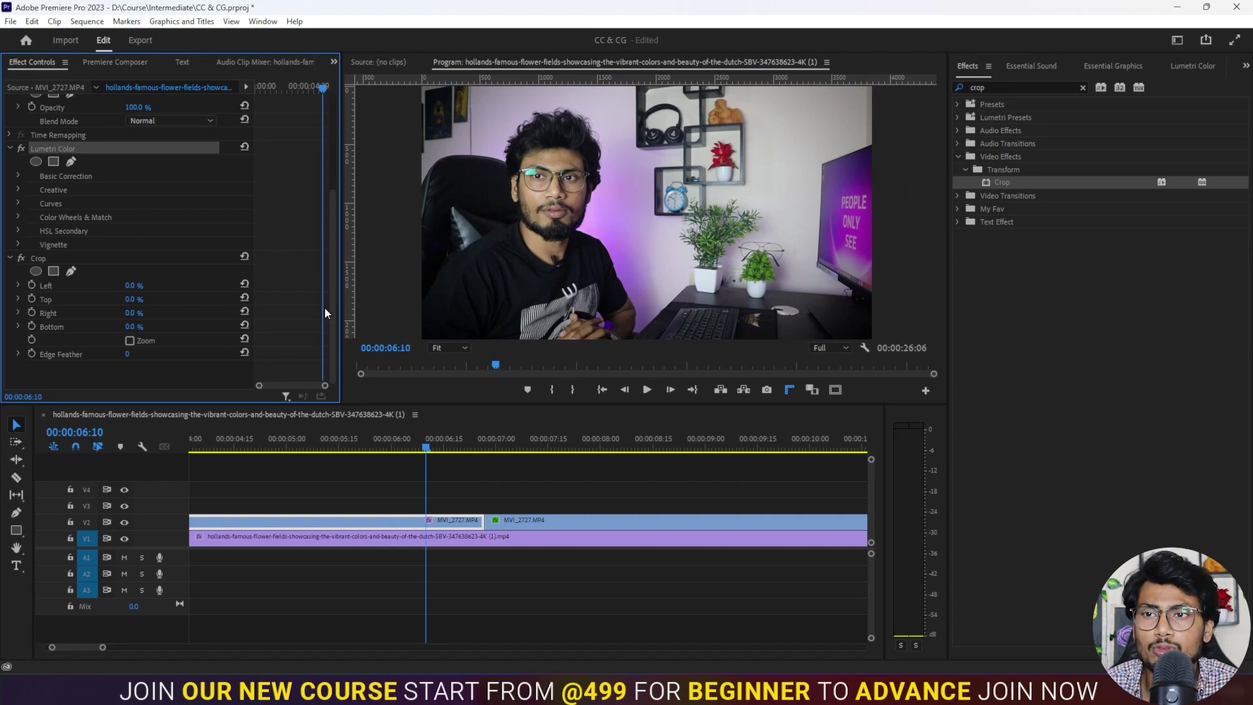
pyautogui.click(133, 285)
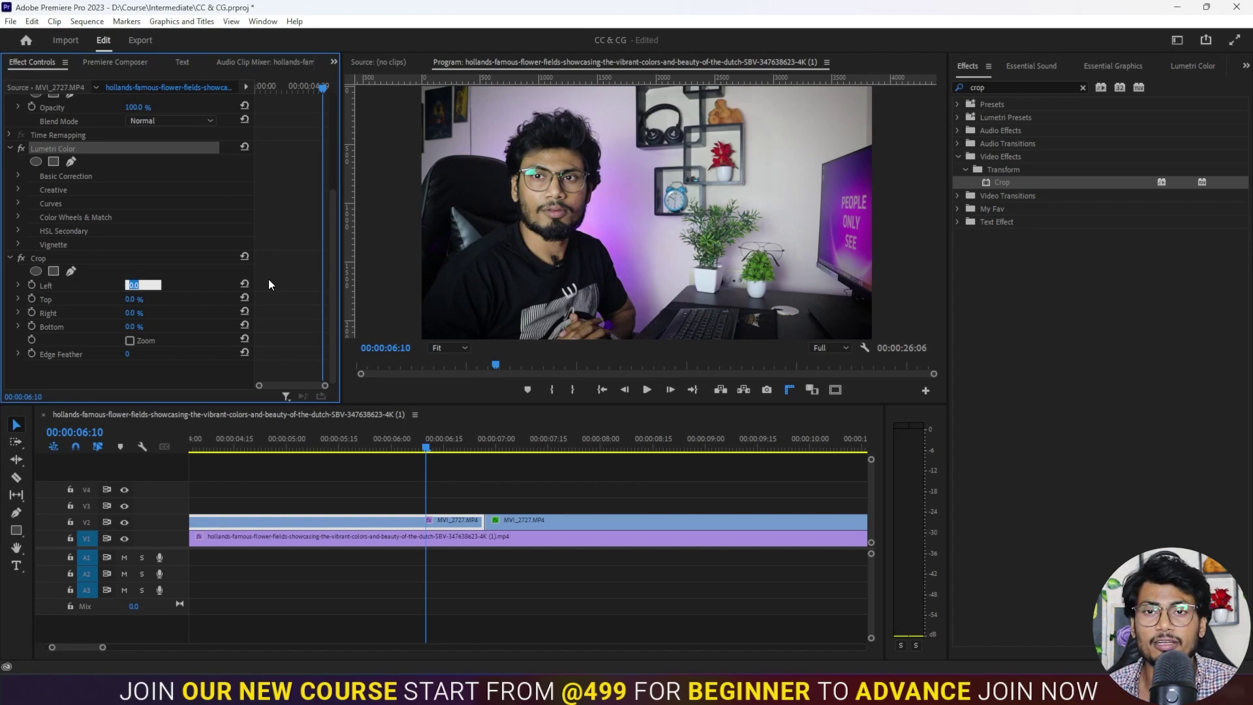
# Set Crop Left to 10% and hide the flower footage on track V1
pyautogui.write('10')
pyautogui.press('Return')
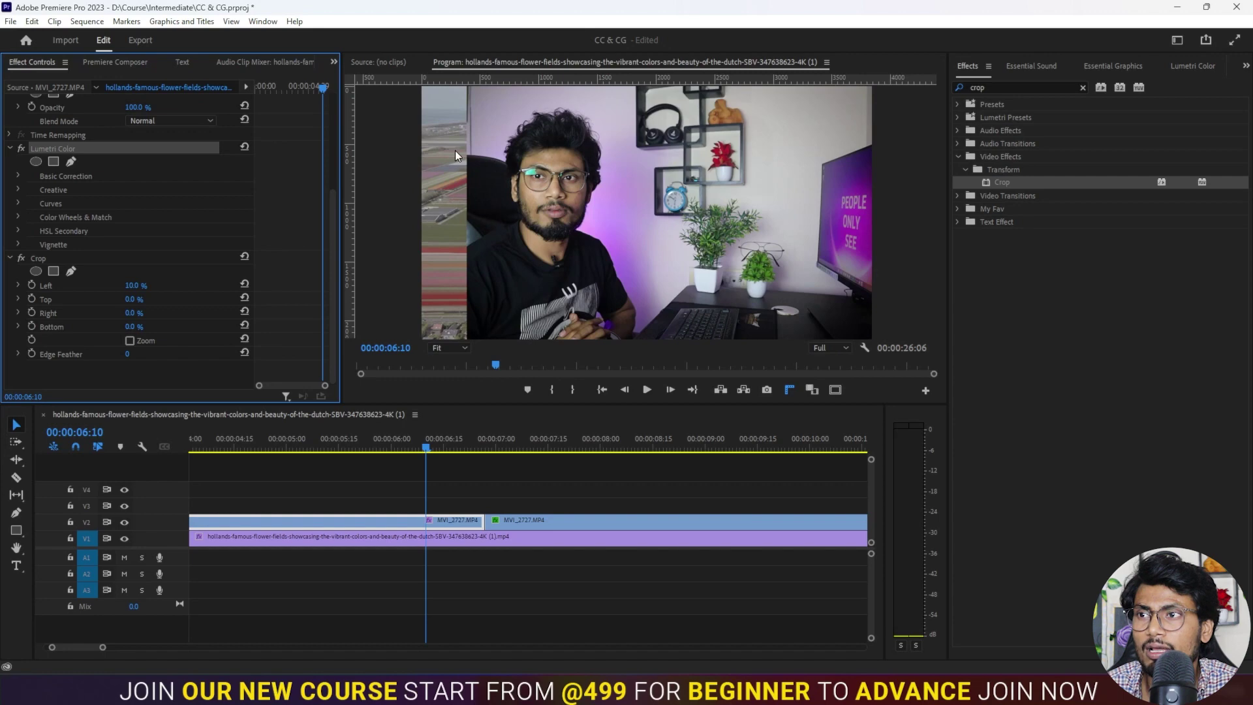
pyautogui.click(124, 538)
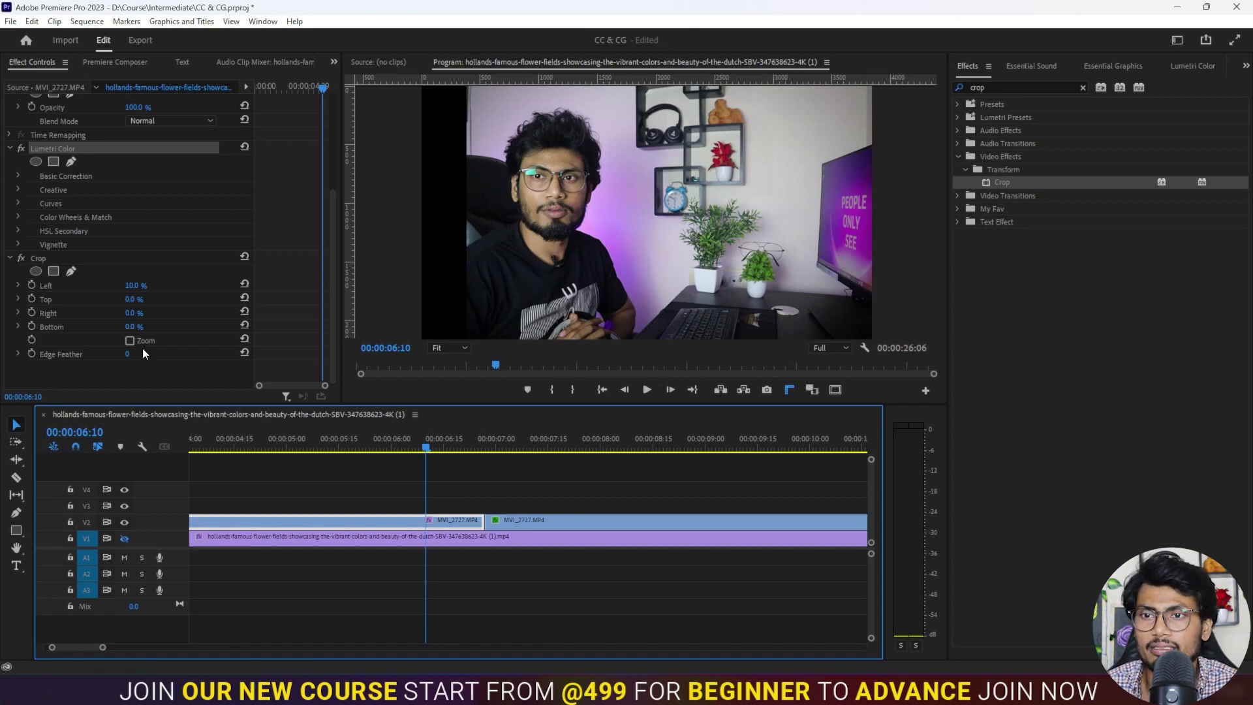
# Set Crop Right, then adjust both Left and Right crops to 12% and deselect
pyautogui.click(128, 315)
pyautogui.write('100')
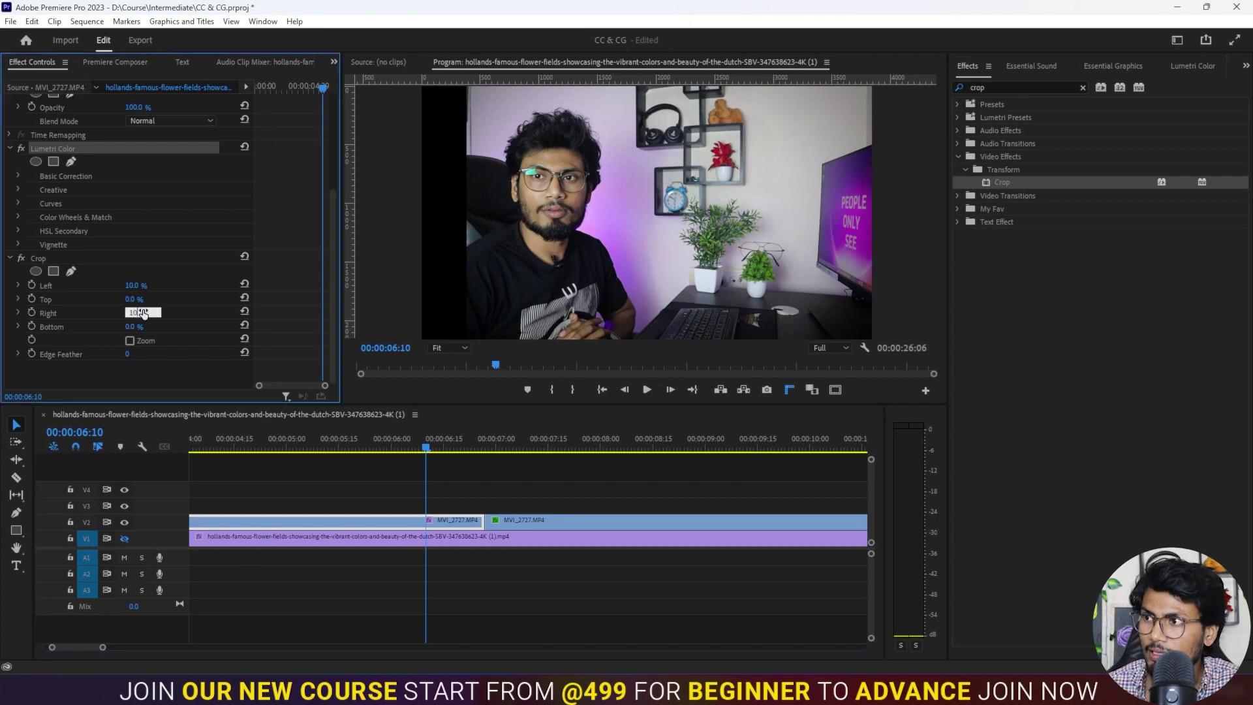
pyautogui.press('Return')
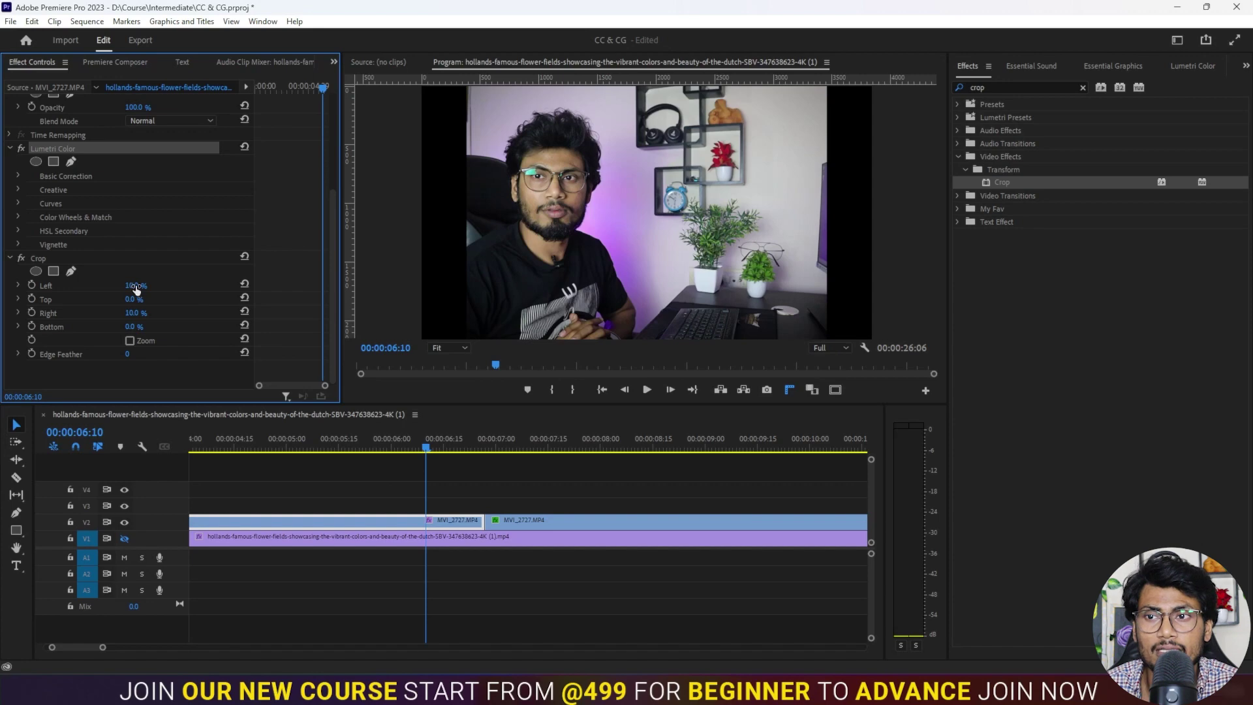
pyautogui.moveTo(135, 289); pyautogui.dragTo(155, 301)
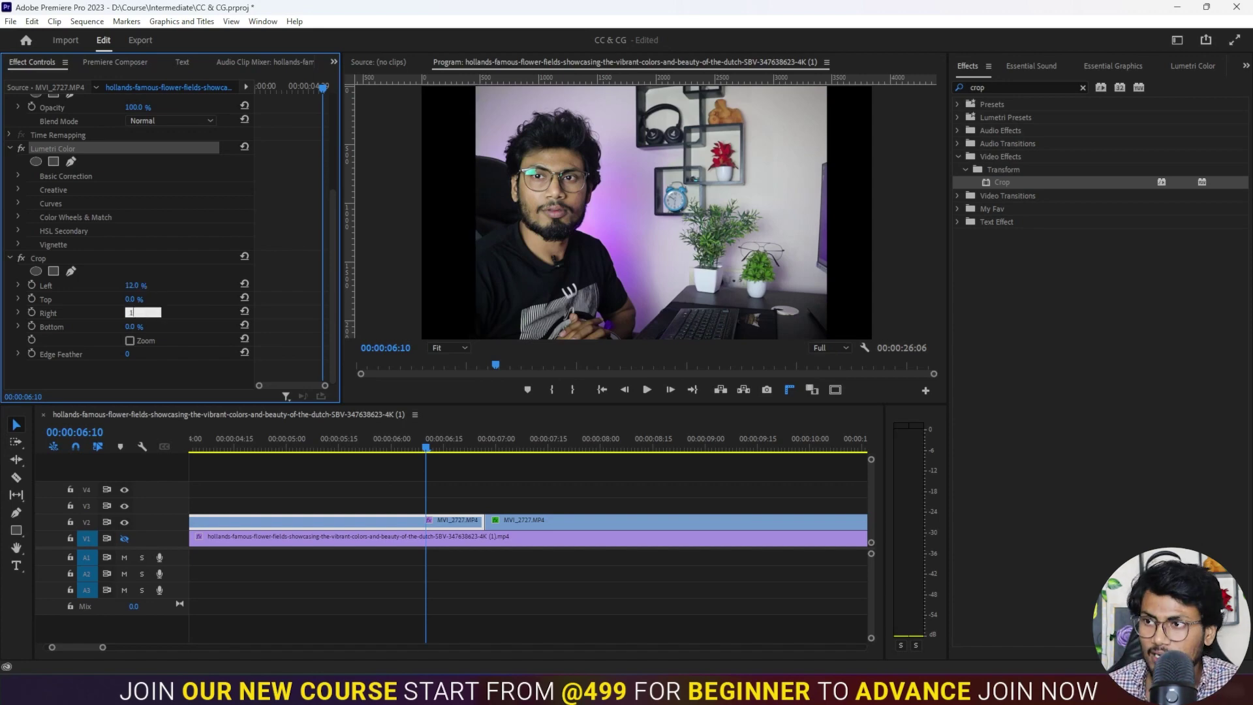
pyautogui.moveTo(137, 313); pyautogui.dragTo(143, 314)
pyautogui.click(469, 462)
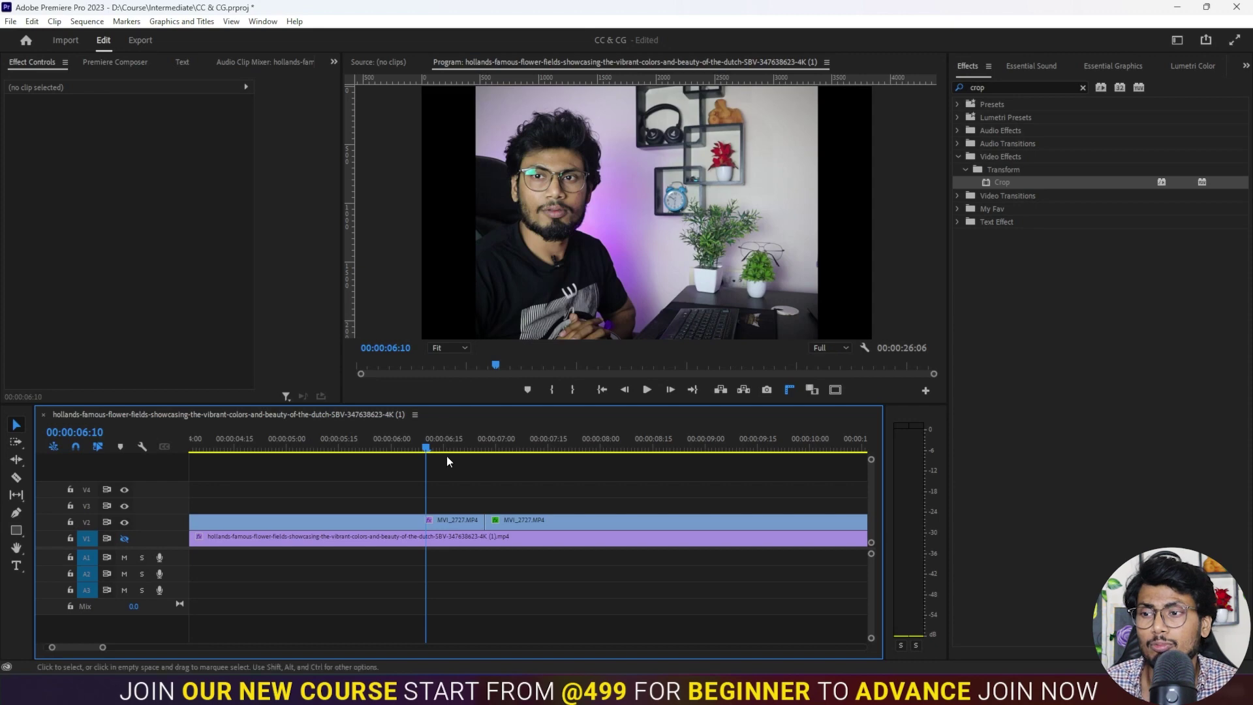
# Play the YouTube reference past the chalkboard and red close-up, stopping at 0:19 on the red emblem
pyautogui.moveTo(643, 692)
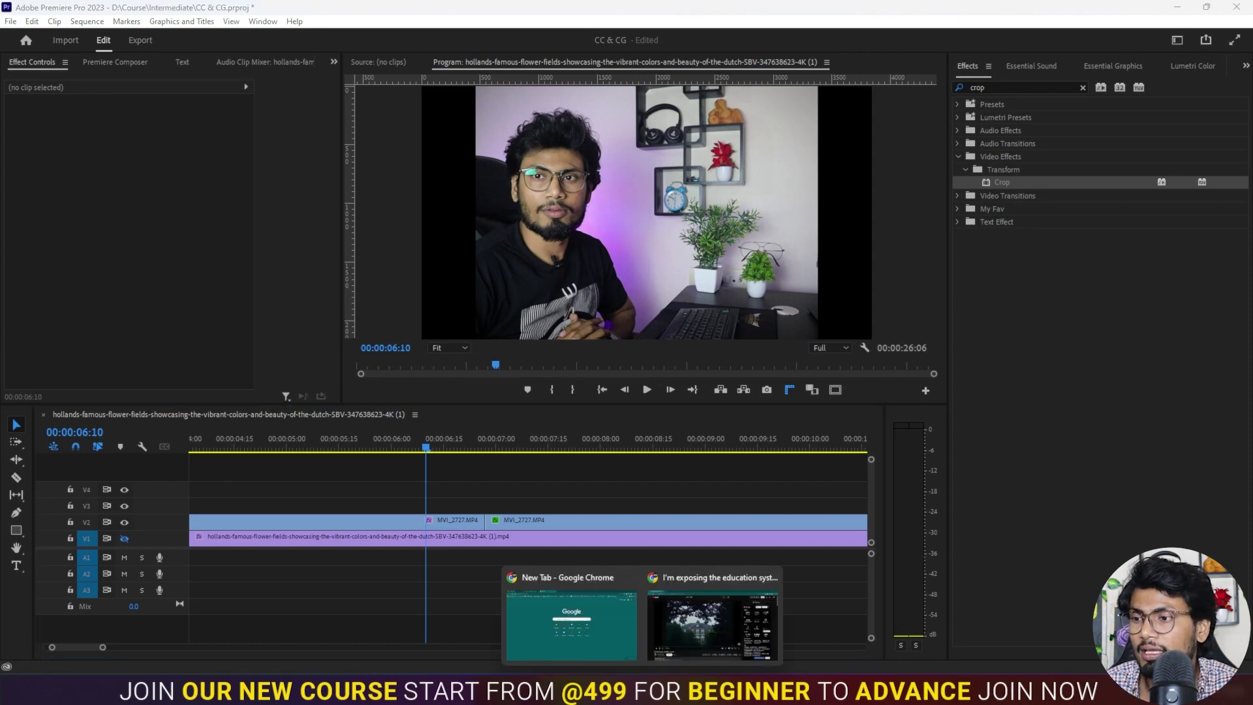
pyautogui.click(718, 616)
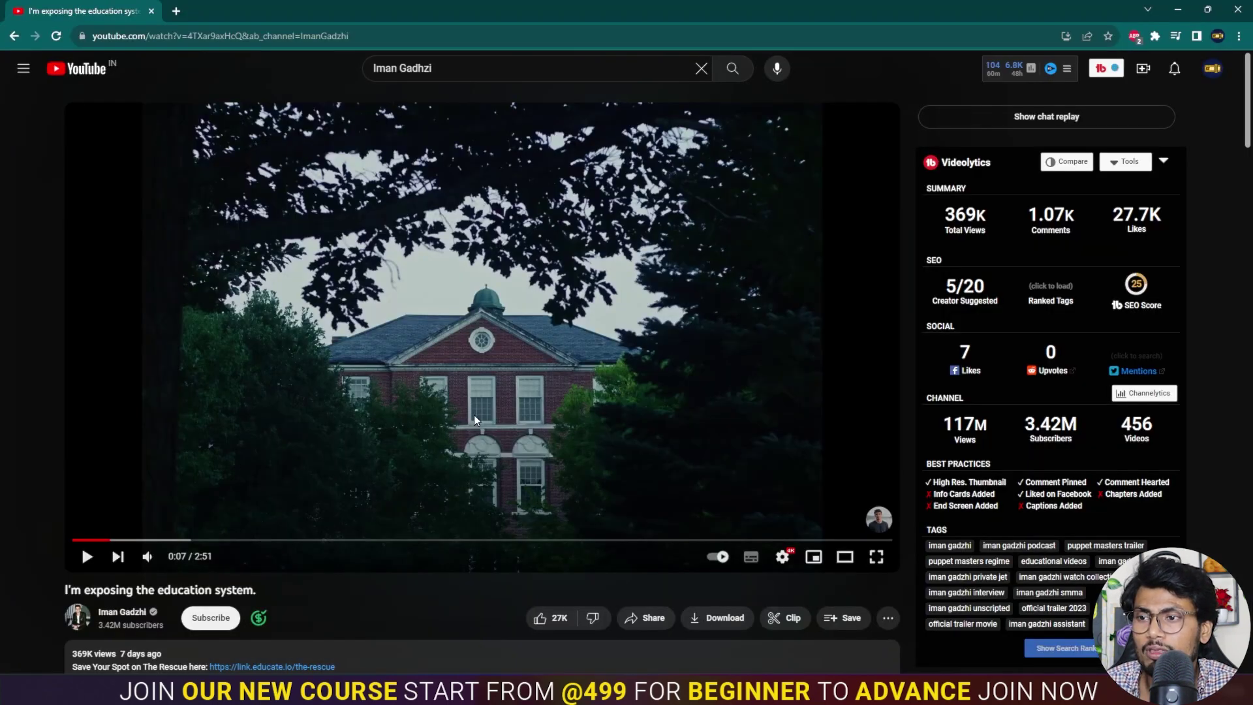
pyautogui.click(500, 390)
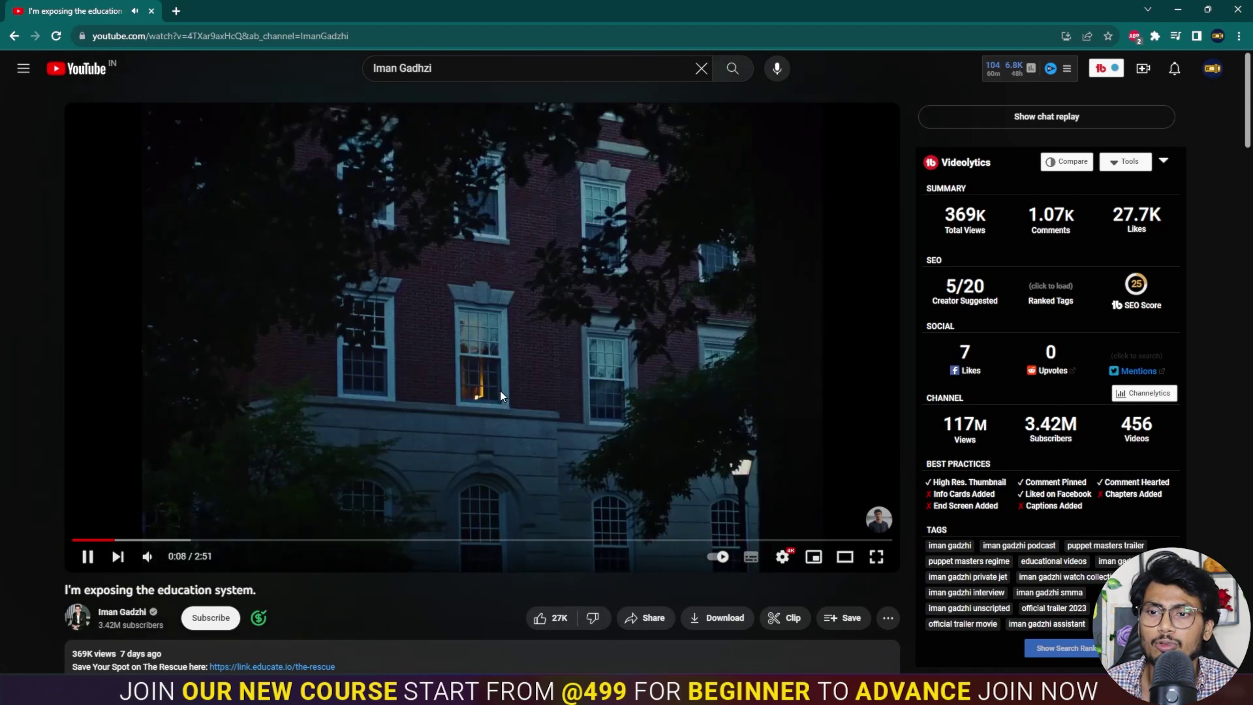
pyautogui.click(500, 390)
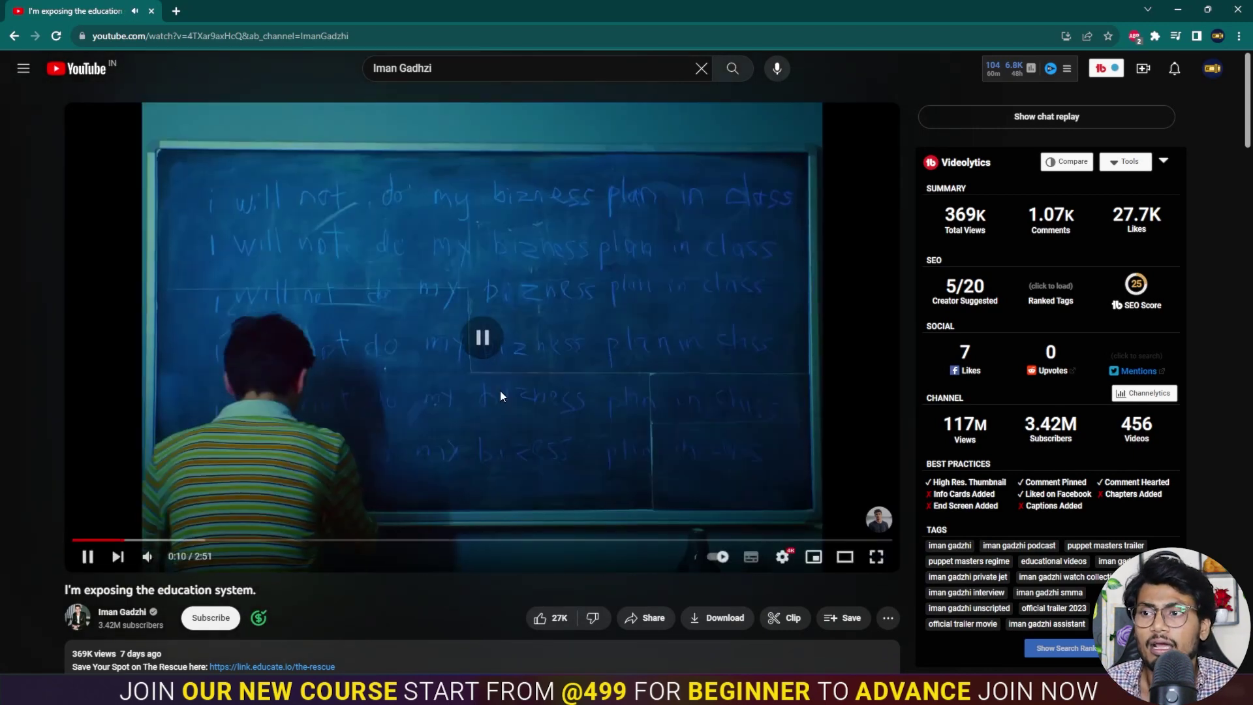
pyautogui.click(433, 279)
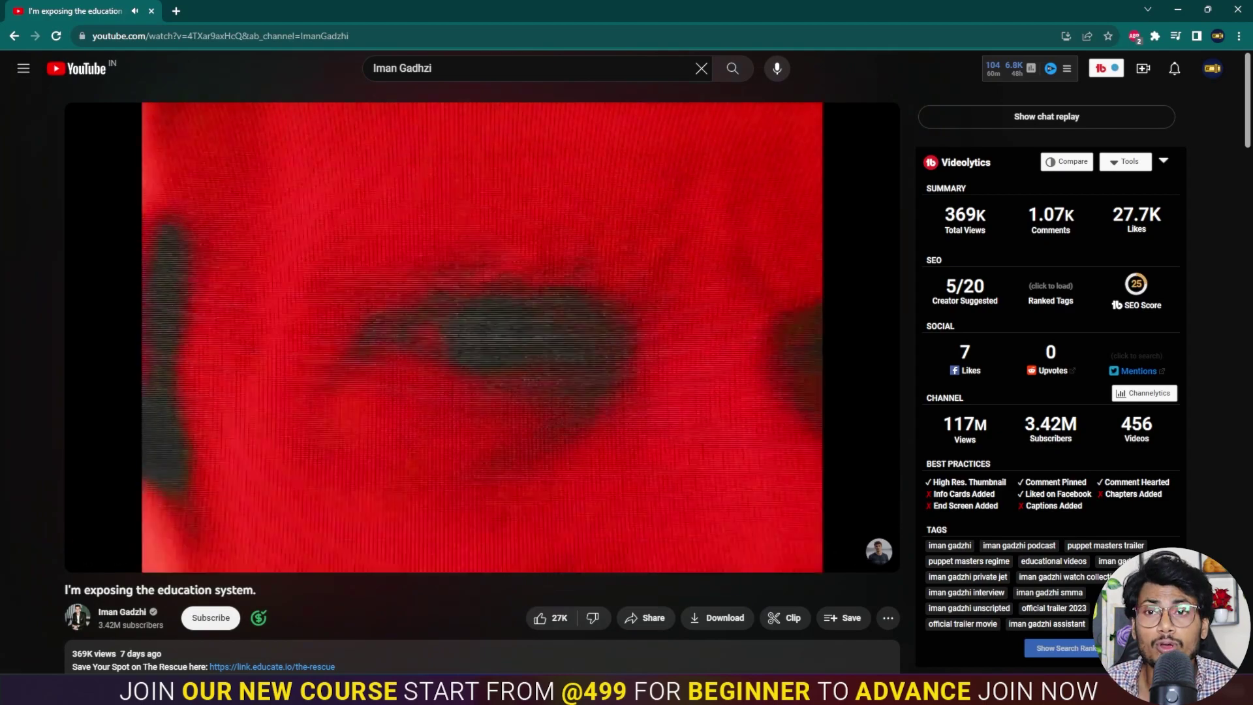
pyautogui.click(483, 316)
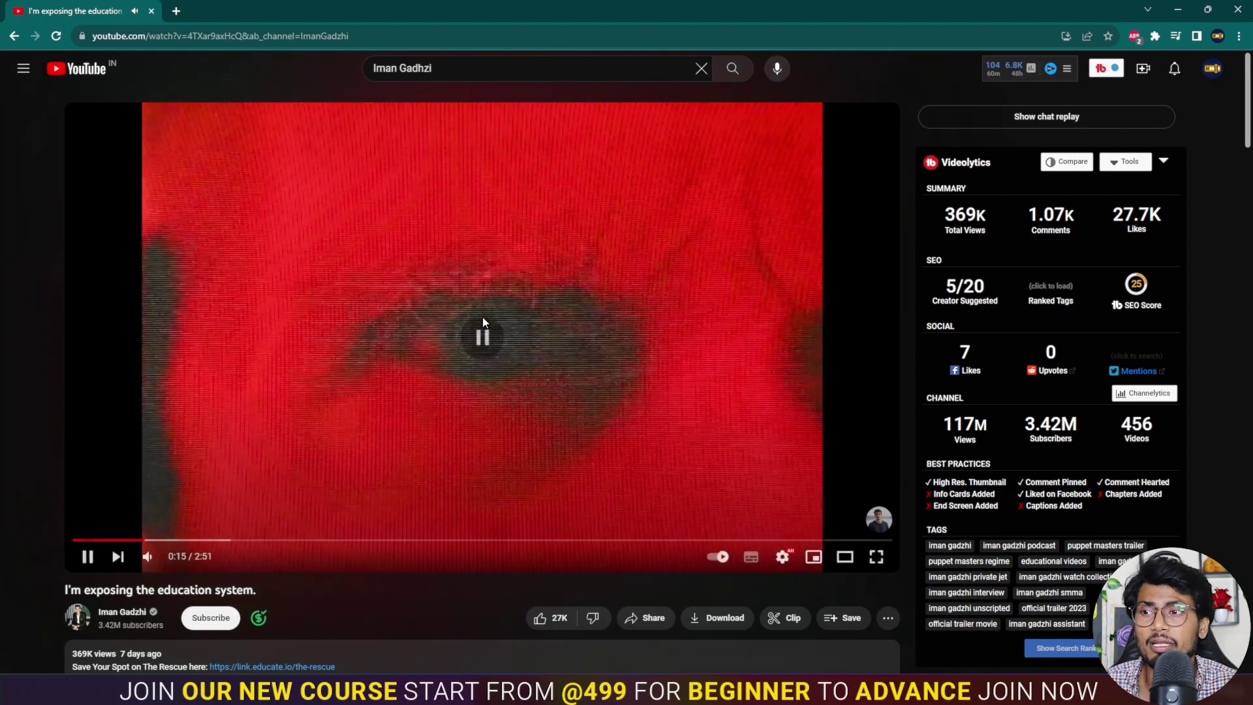
pyautogui.click(402, 403)
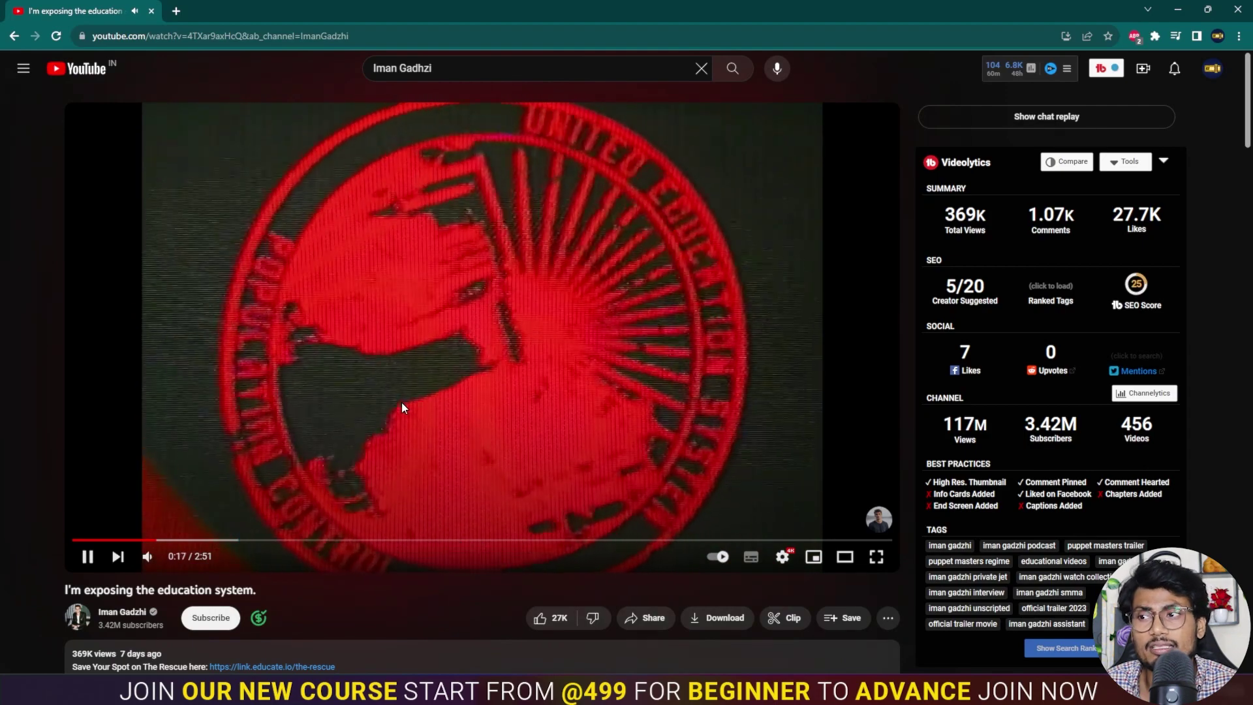
pyautogui.click(402, 407)
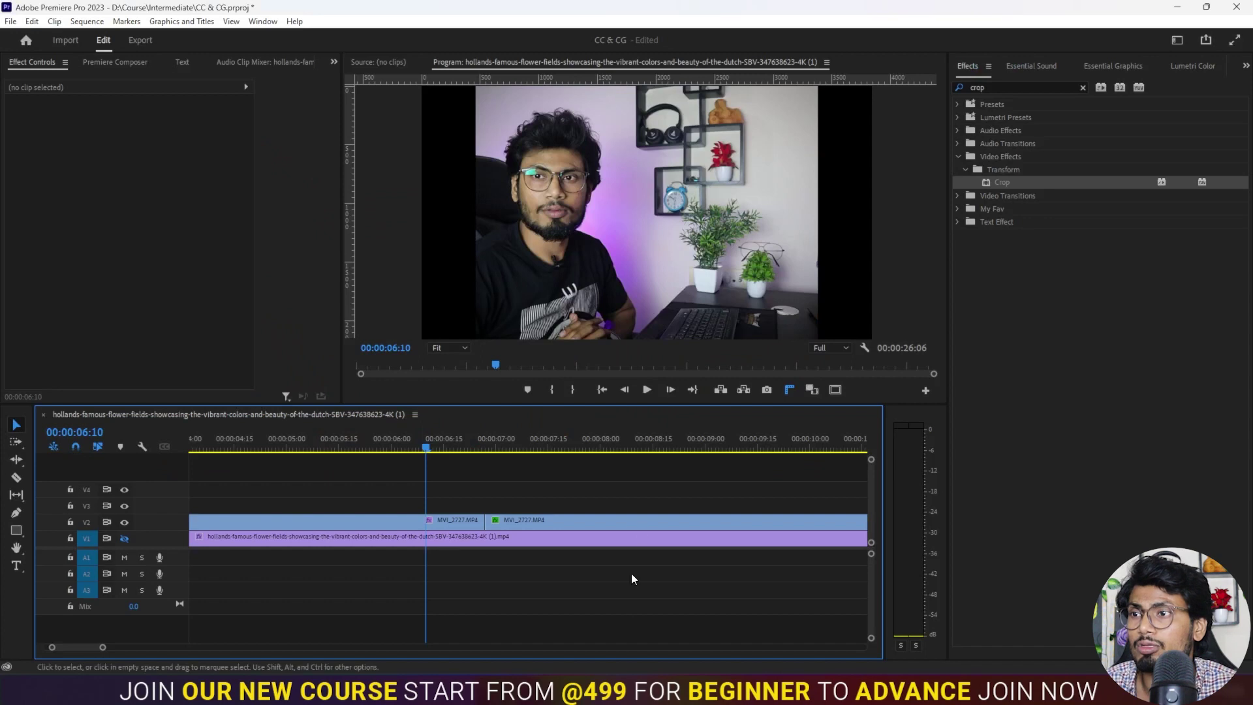
# Create a pure red (FF0000) matte named 'Color Matte' and place it on track V3
pyautogui.click(1246, 66)
pyautogui.click(1200, 157)
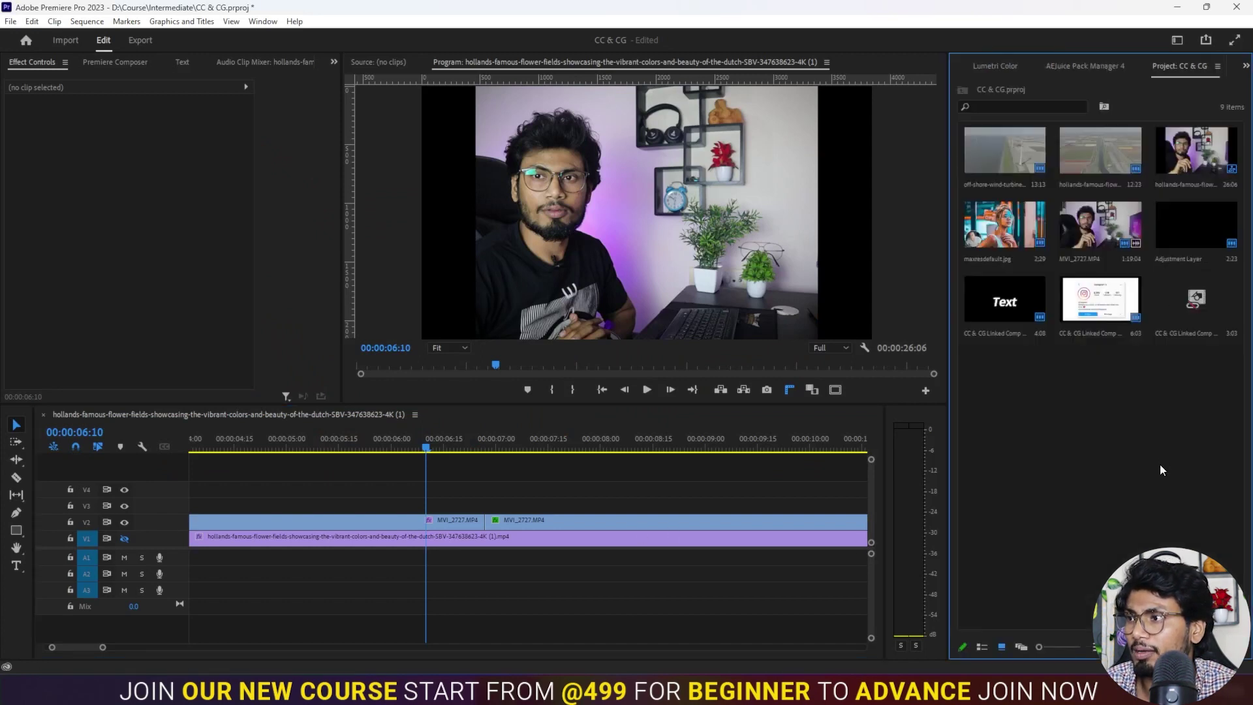
pyautogui.click(1220, 646)
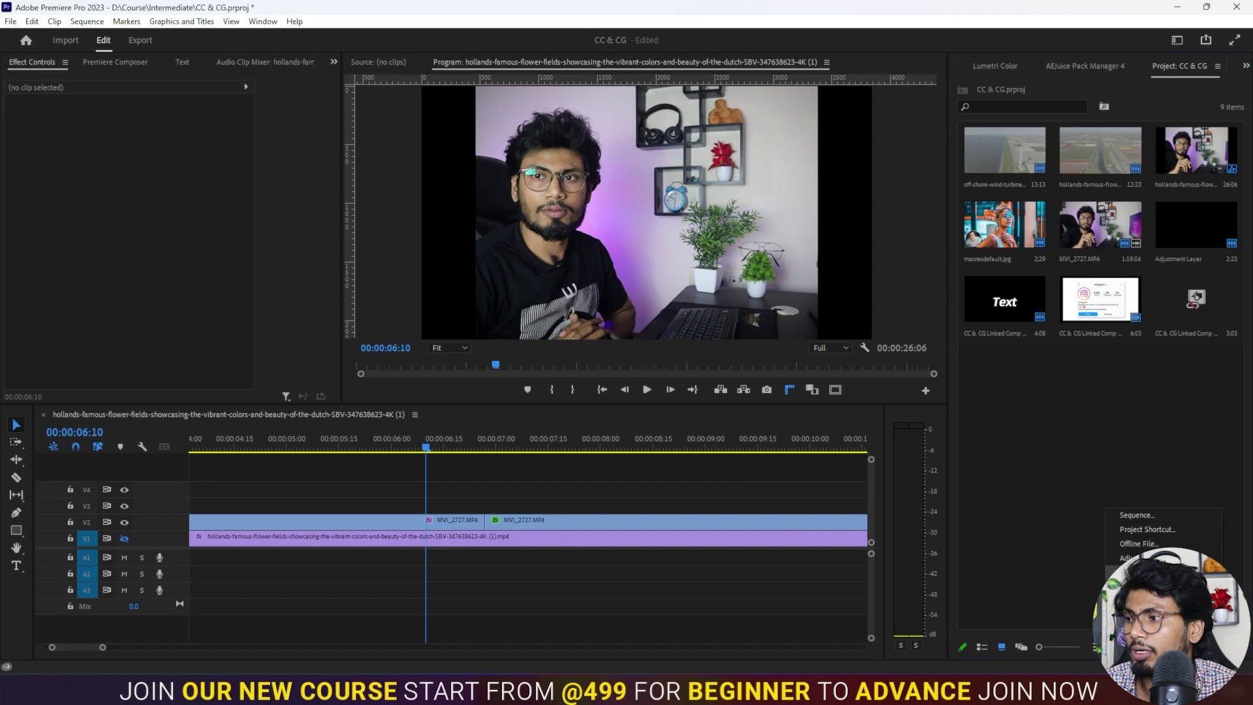
pyautogui.click(1141, 601)
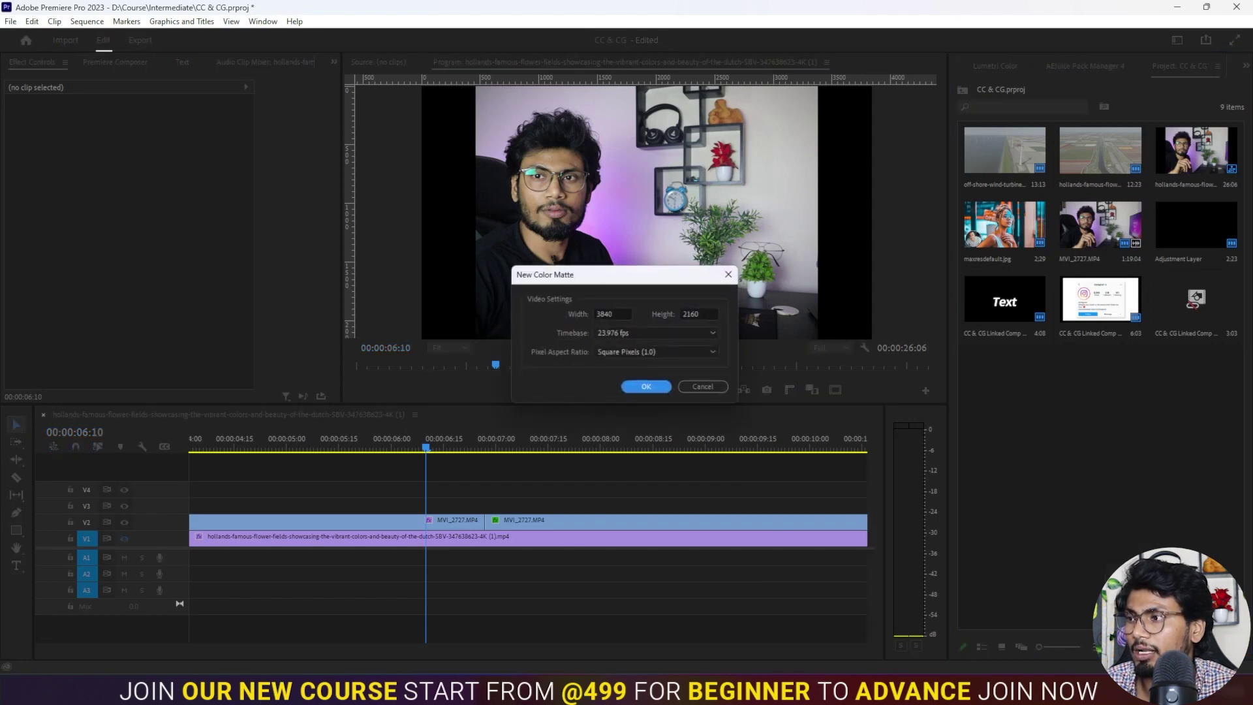
pyautogui.click(656, 388)
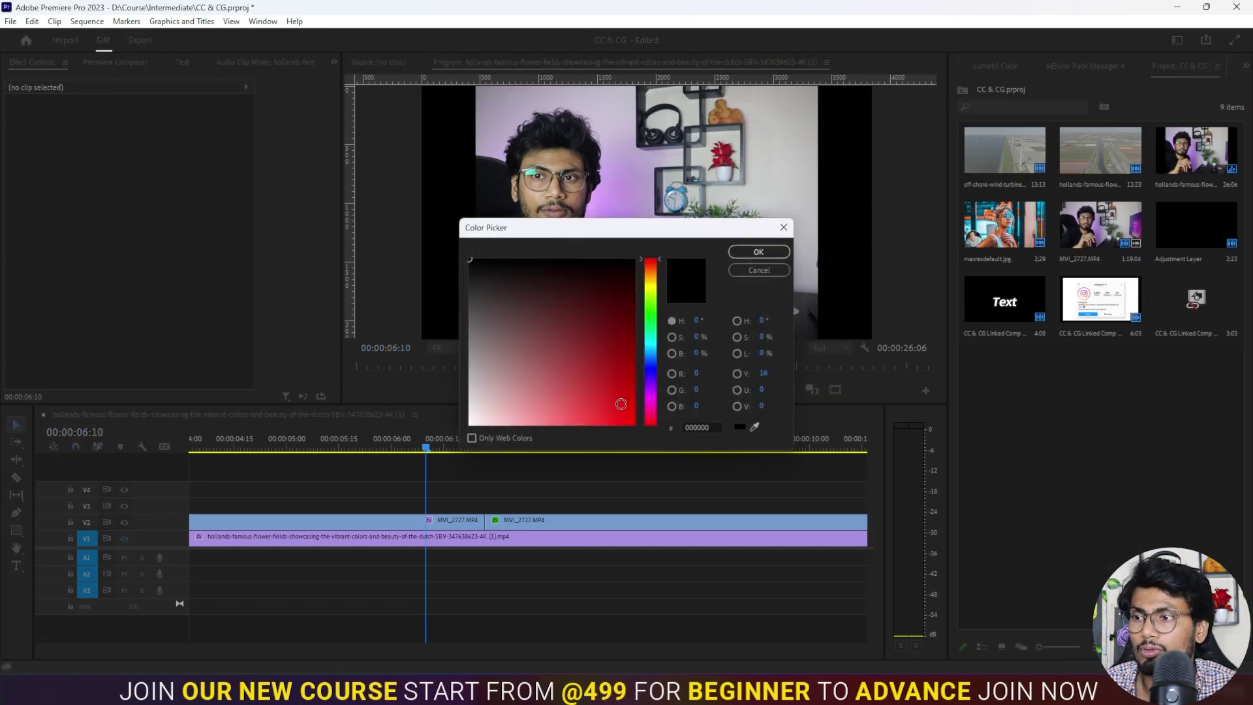
pyautogui.click(634, 424)
pyautogui.click(758, 251)
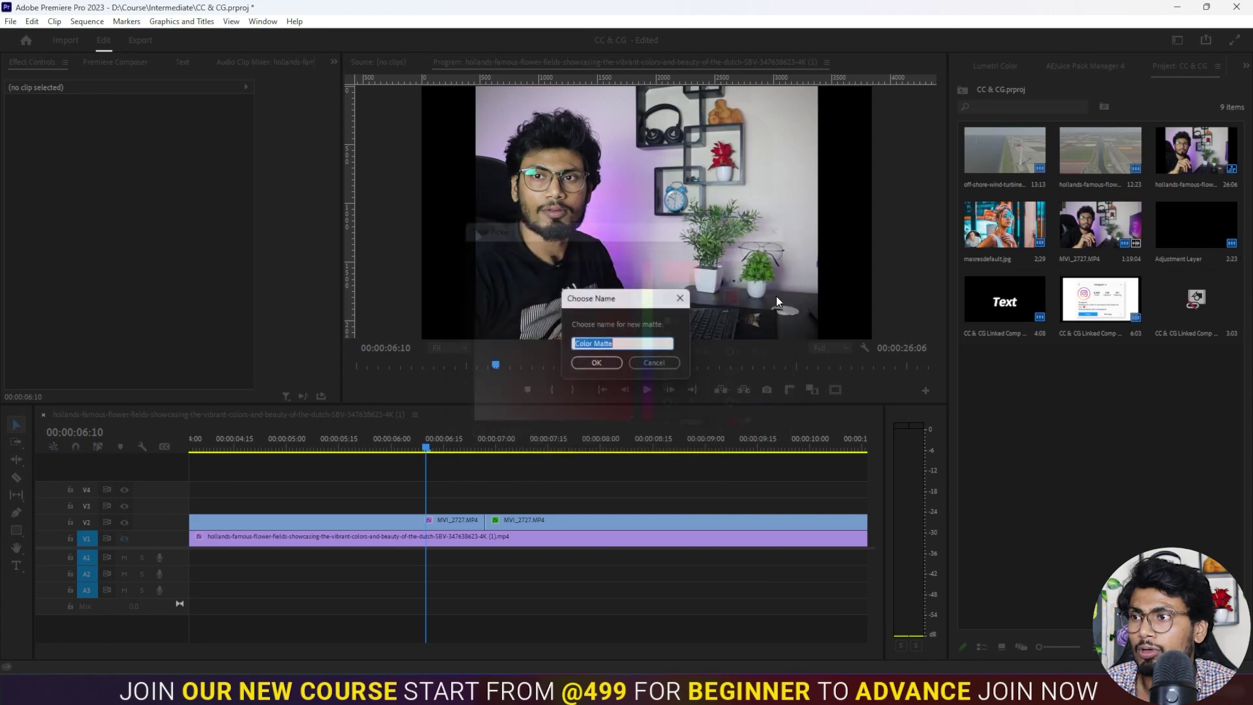
pyautogui.click(614, 363)
pyautogui.moveTo(1005, 378); pyautogui.dragTo(356, 518)
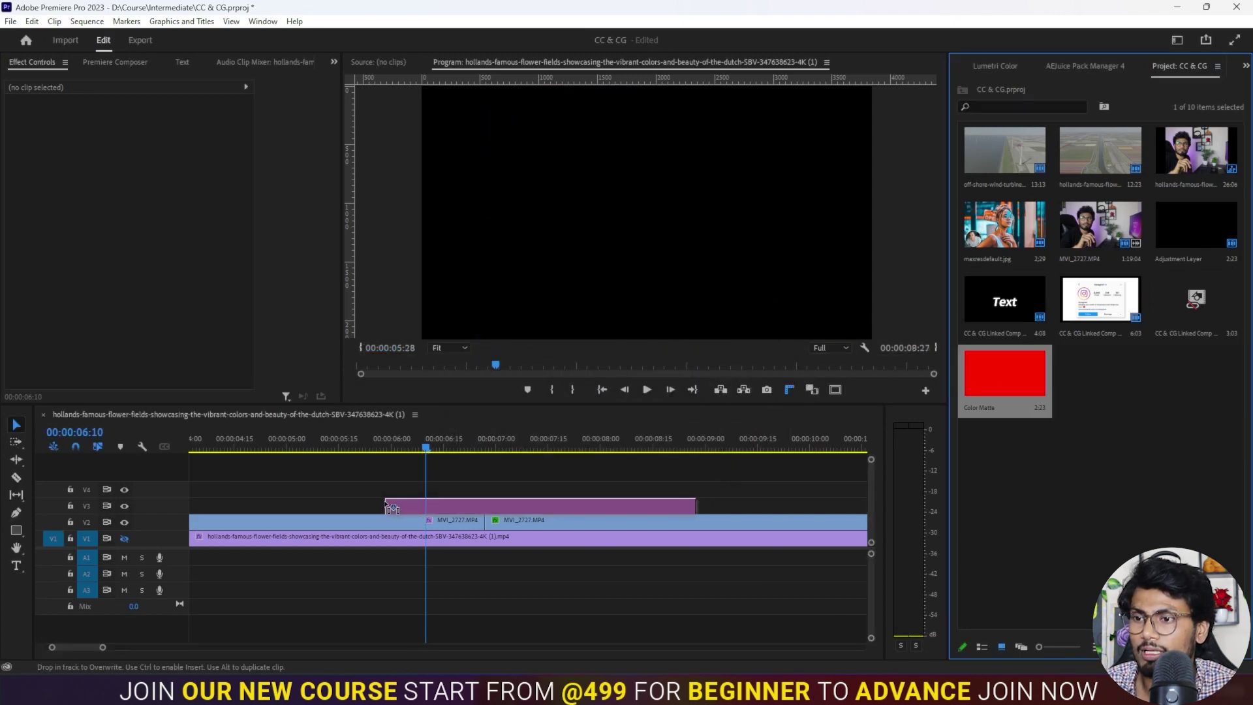
pyautogui.click(390, 507)
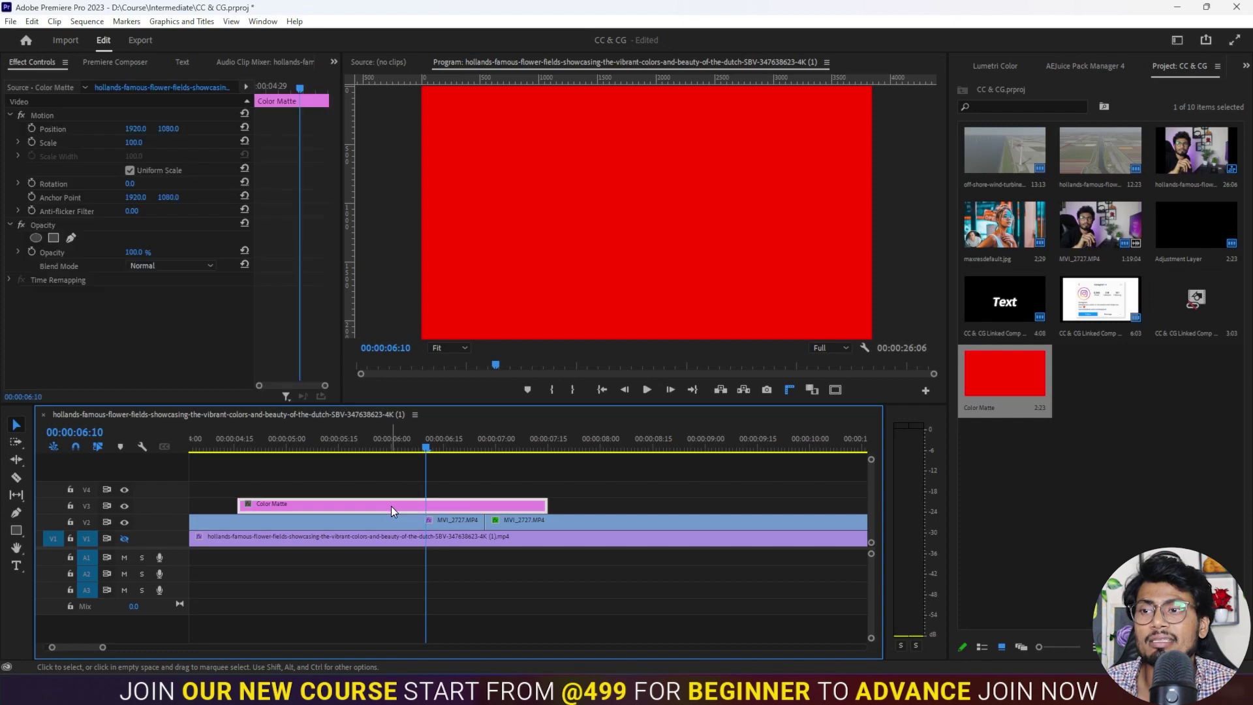
# Set the Color Matte's blend mode to Multiply after trying Darken
pyautogui.click(167, 265)
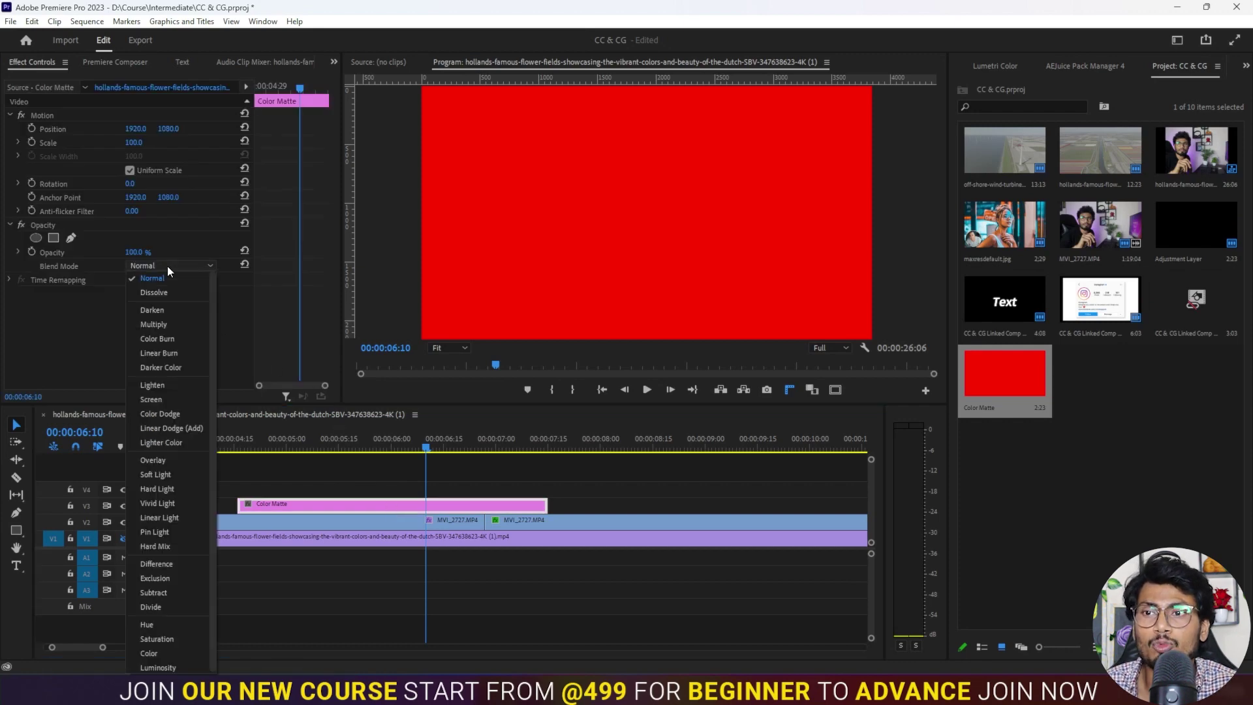
pyautogui.click(163, 311)
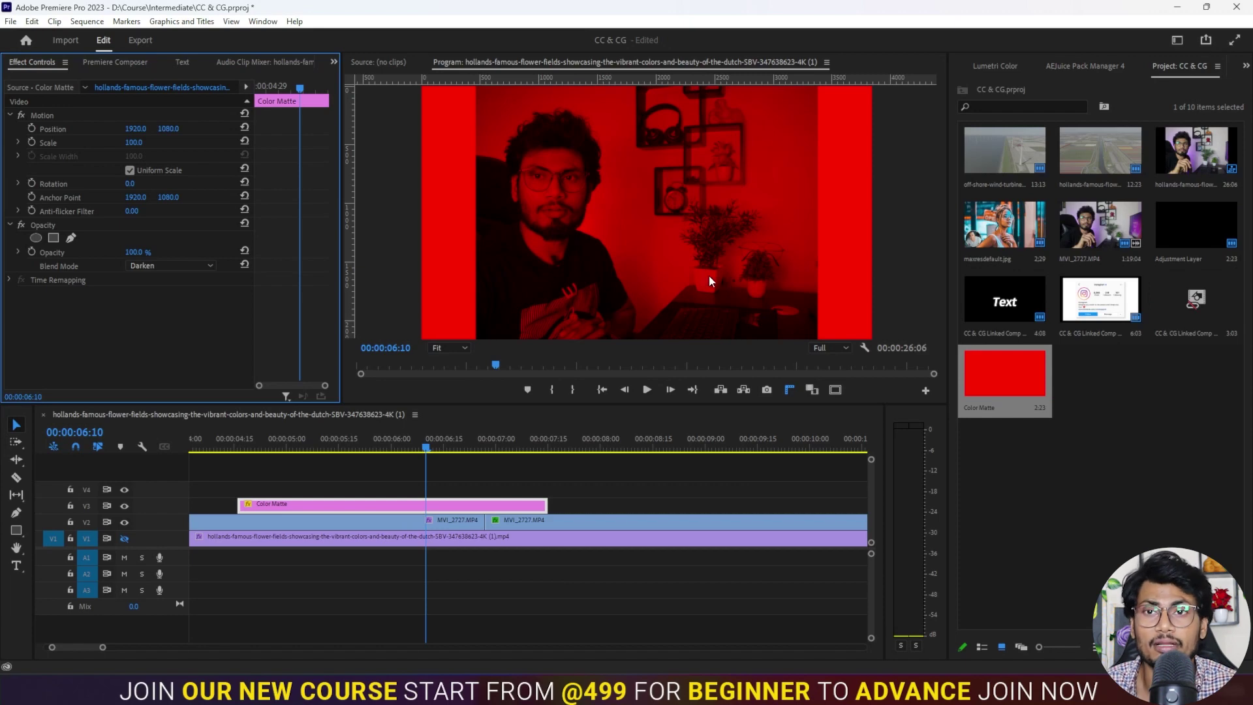
pyautogui.click(195, 267)
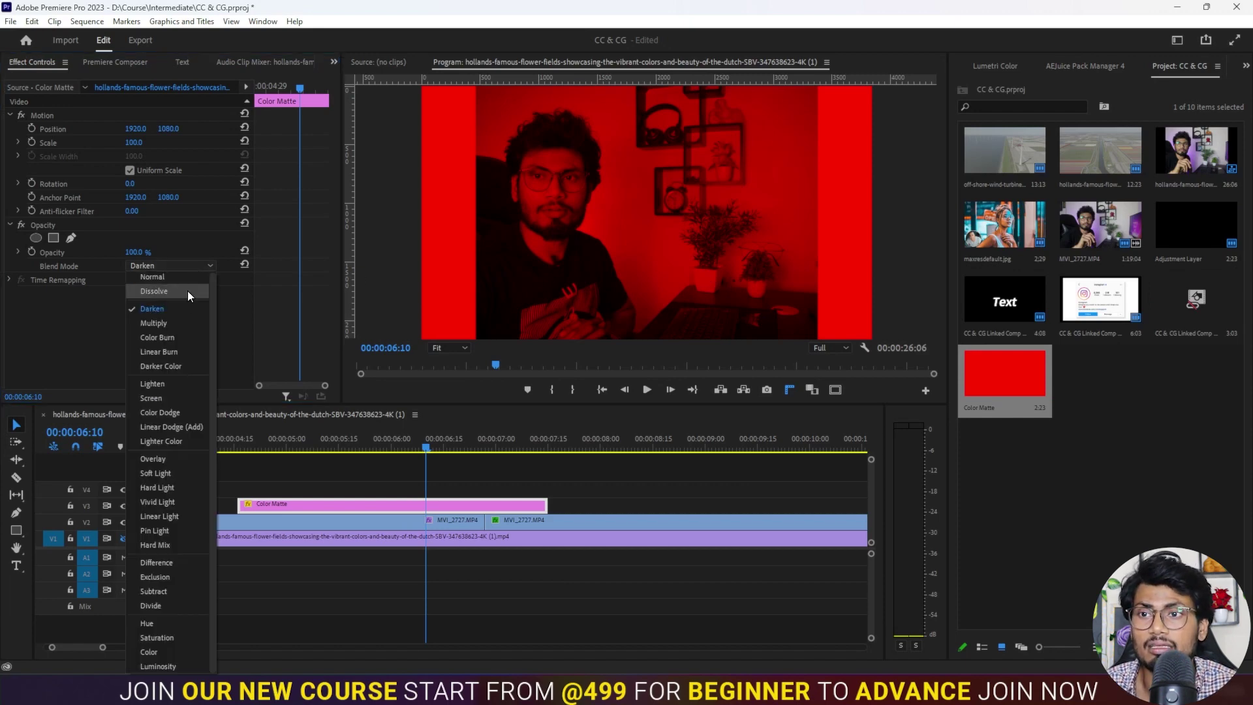
pyautogui.click(174, 322)
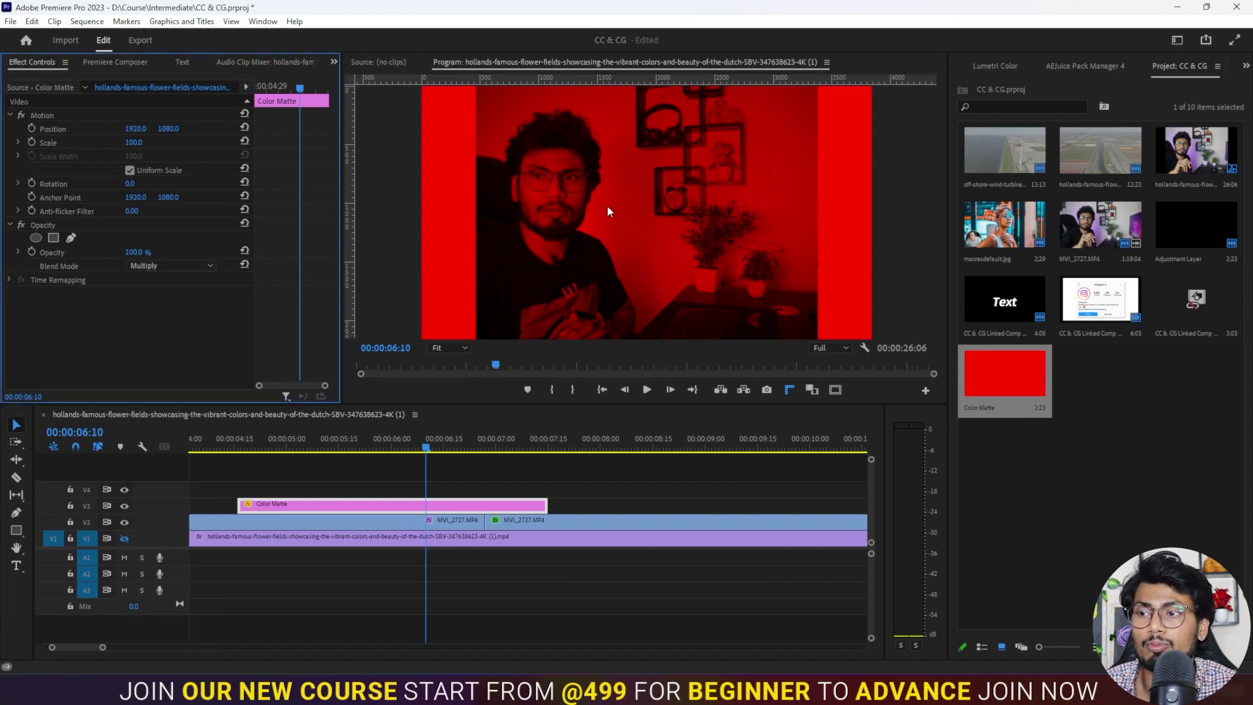
# Check the MVI_2727 Crop settings, then scrub the timeline to preview the red tint
pyautogui.click(436, 519)
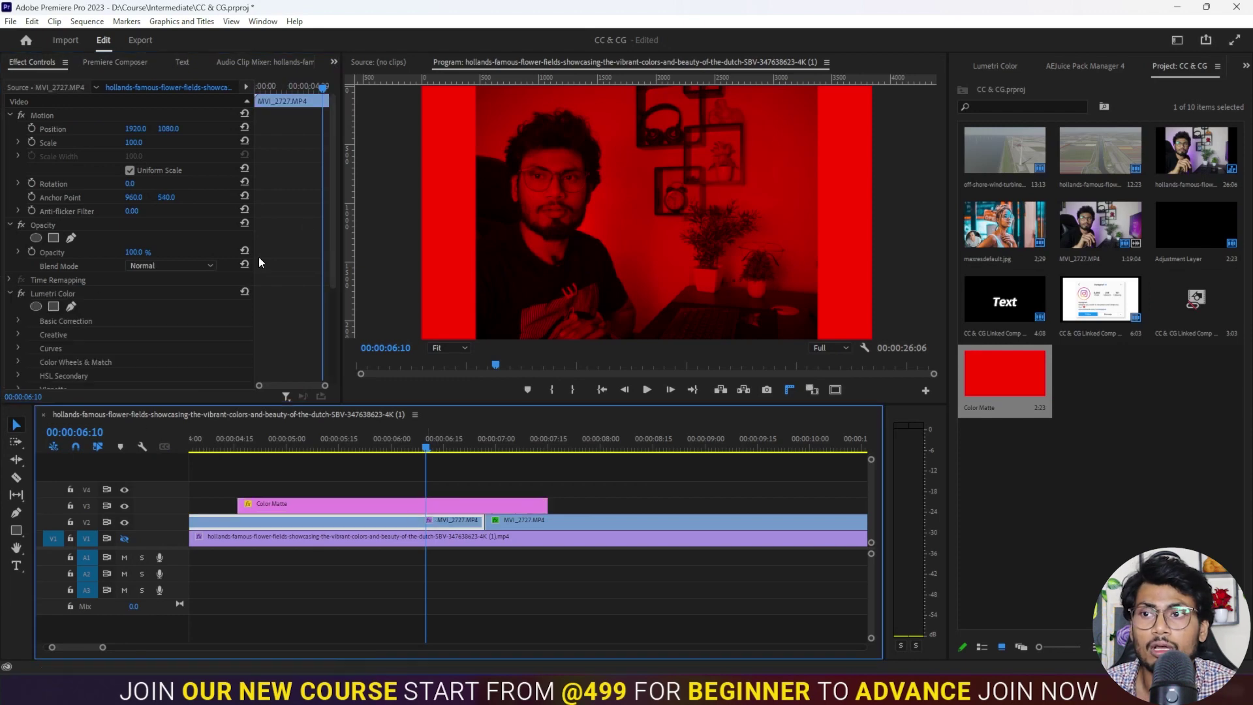
pyautogui.moveTo(334, 216); pyautogui.dragTo(334, 347)
pyautogui.click(47, 260)
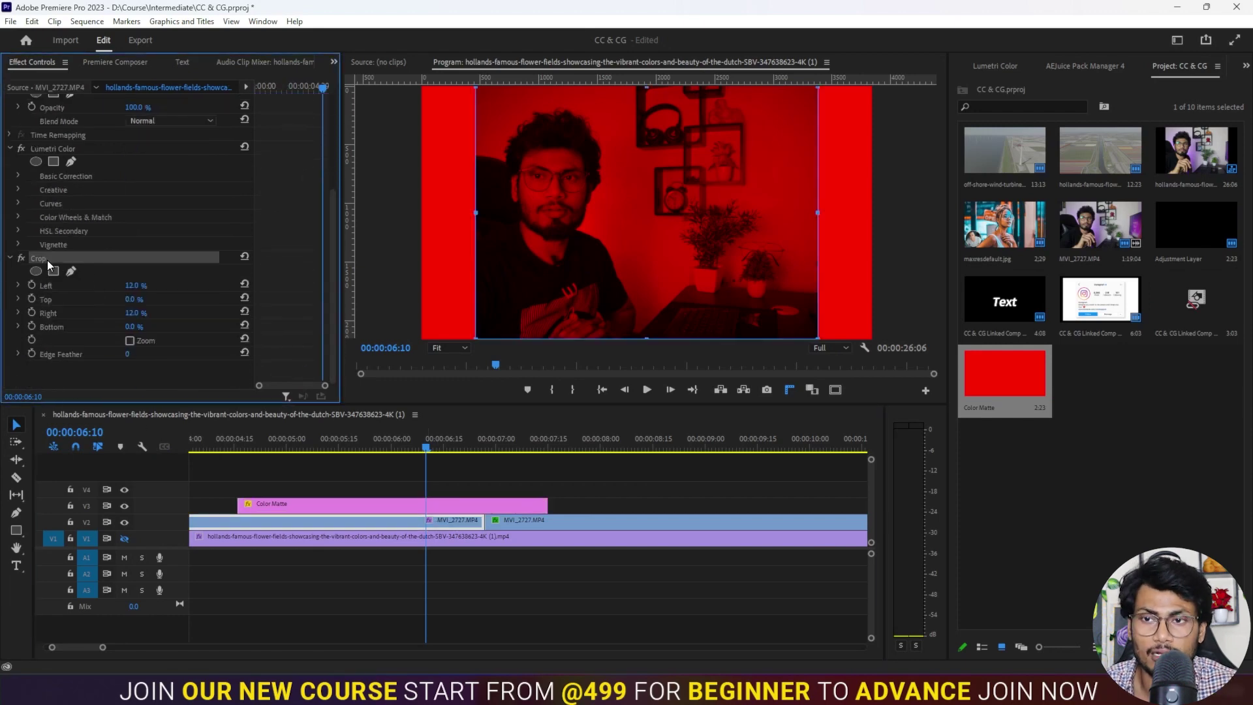
pyautogui.click(365, 506)
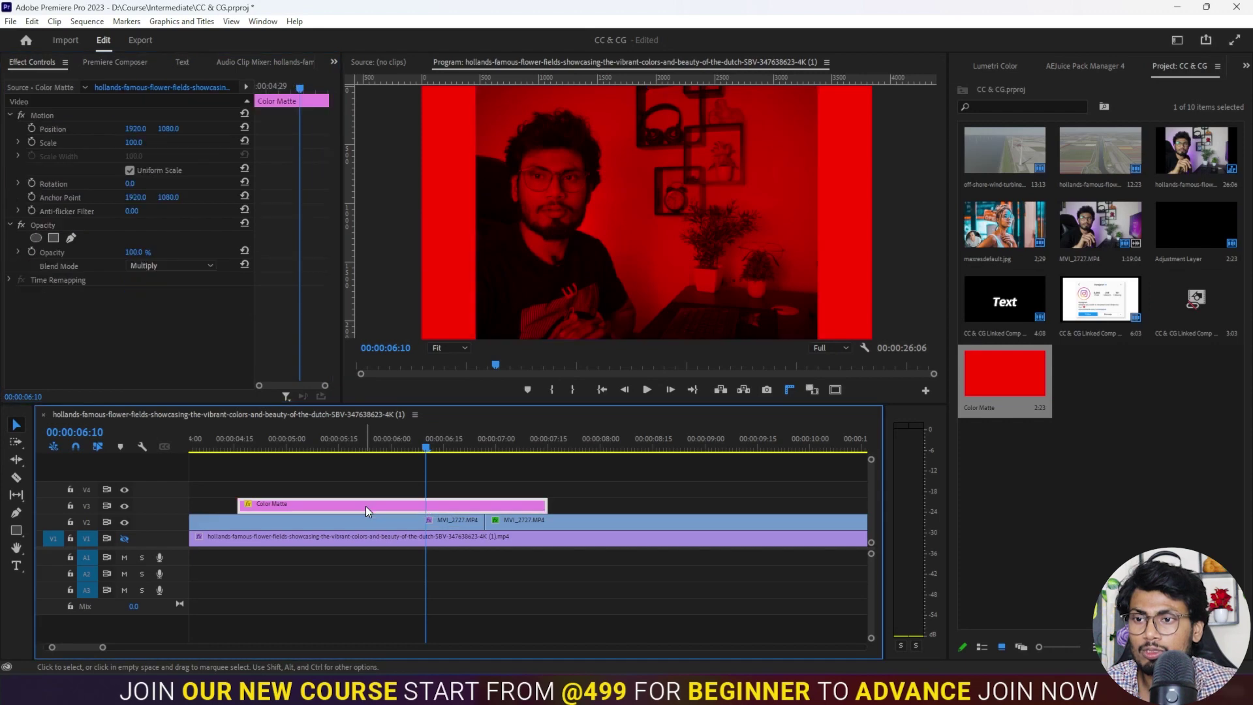
pyautogui.click(490, 471)
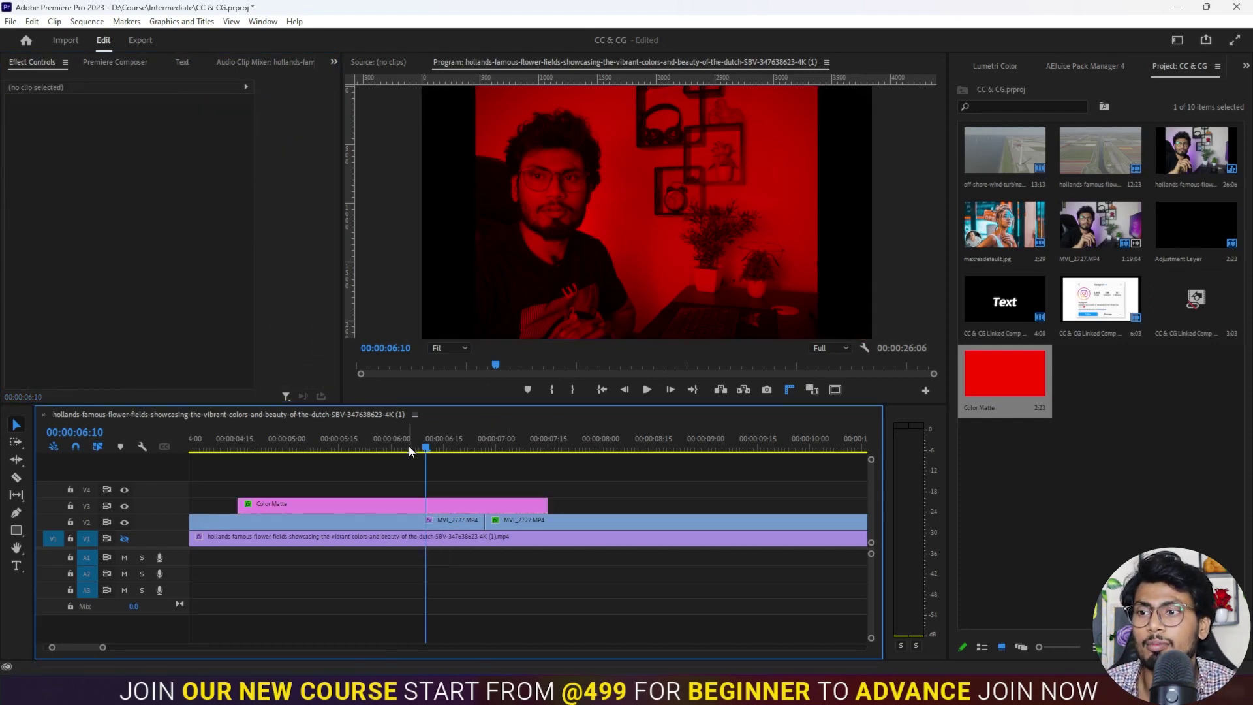
pyautogui.moveTo(410, 451); pyautogui.dragTo(431, 455)
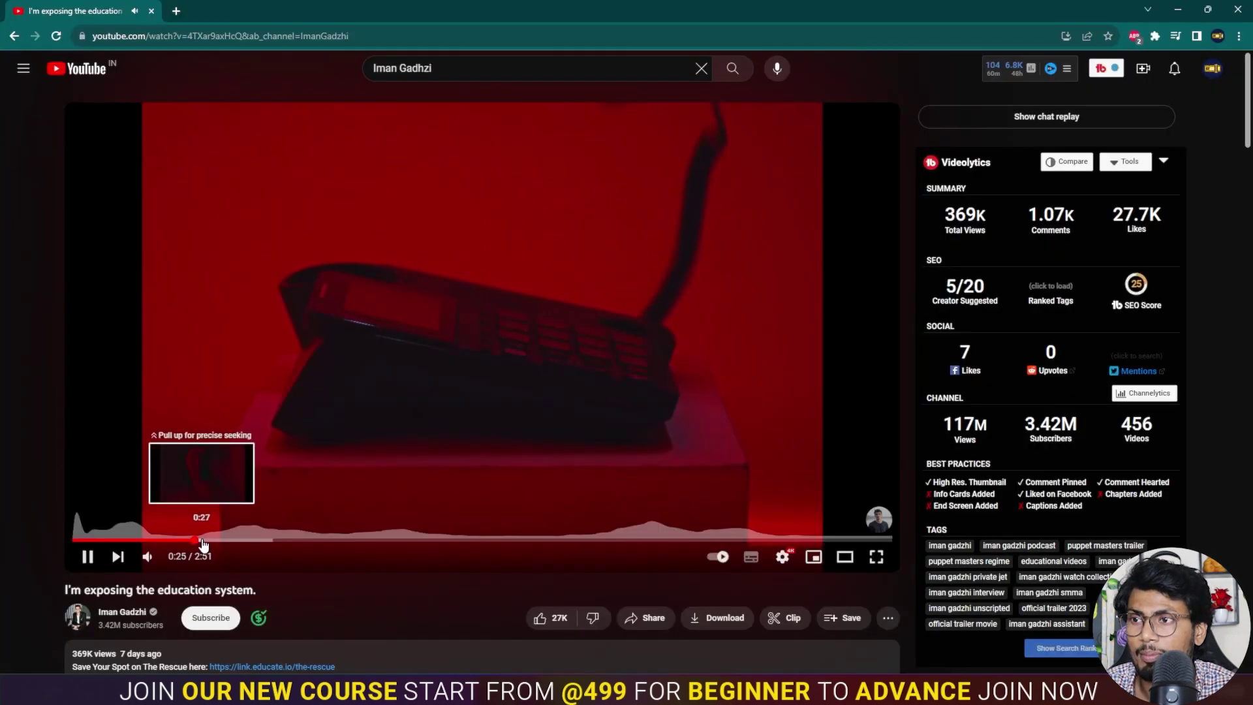
# Seek the YouTube reference video to about 0:30 to show its red-tinted look
pyautogui.moveTo(210, 540); pyautogui.dragTo(220, 540)
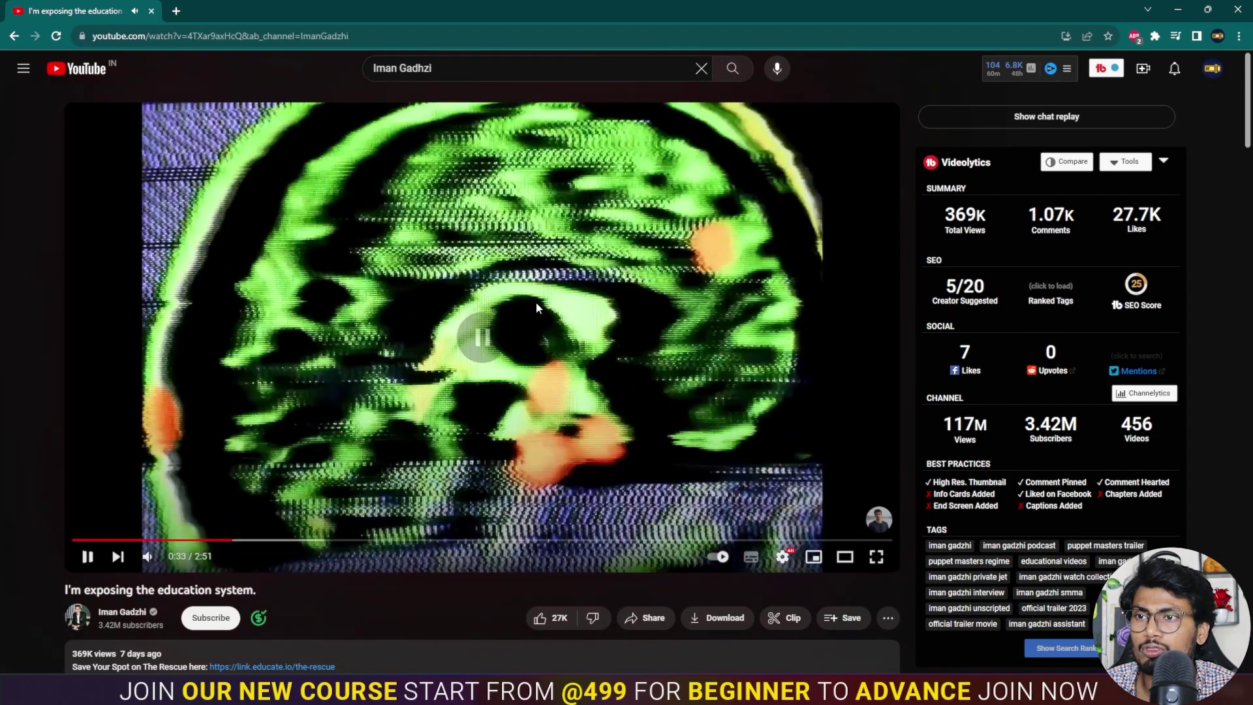
# Pause the reference video and show the AEJuice Pack Manager 4 grid with VHS and Glitch Constructor packs
pyautogui.click(533, 319)
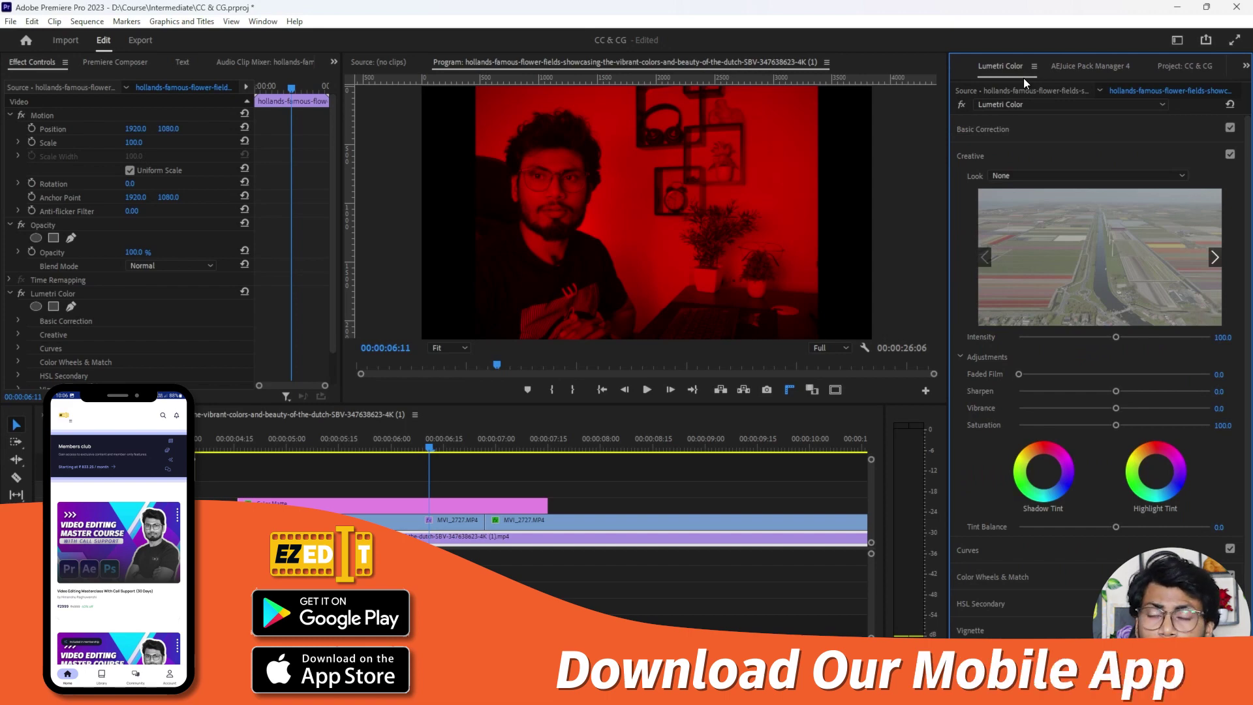
pyautogui.click(1088, 68)
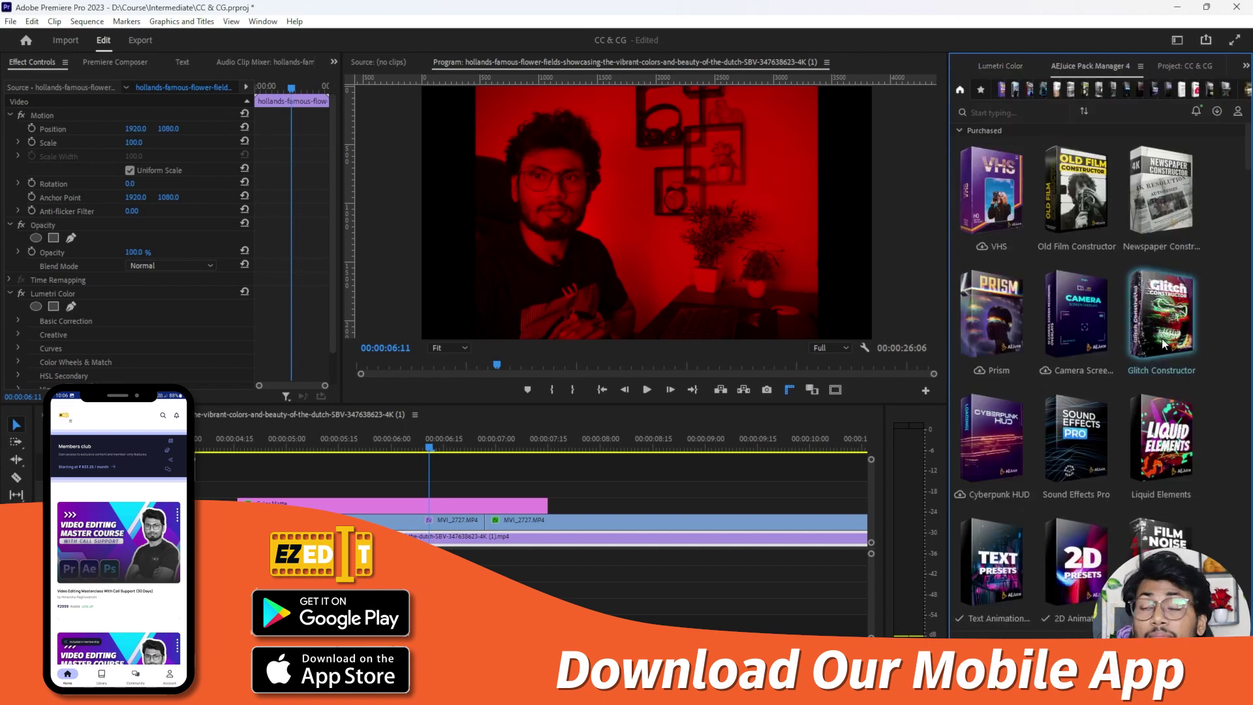
pyautogui.moveTo(1163, 344)
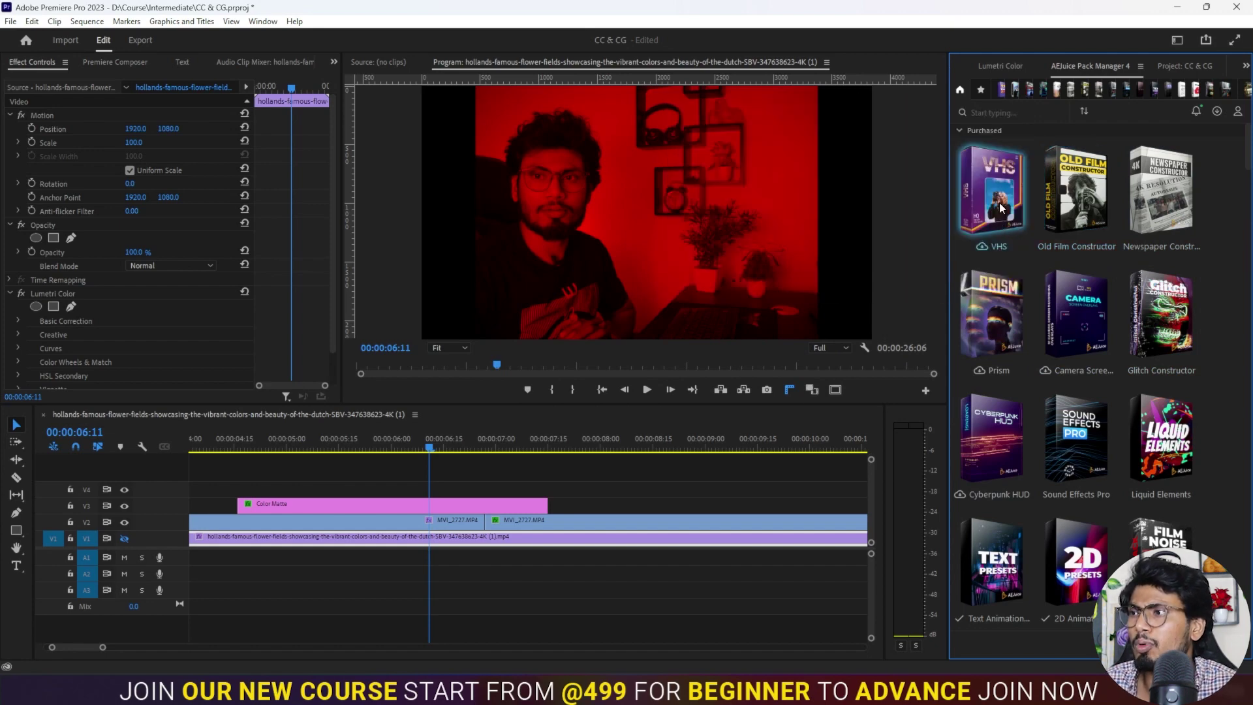
pyautogui.moveTo(1058, 206)
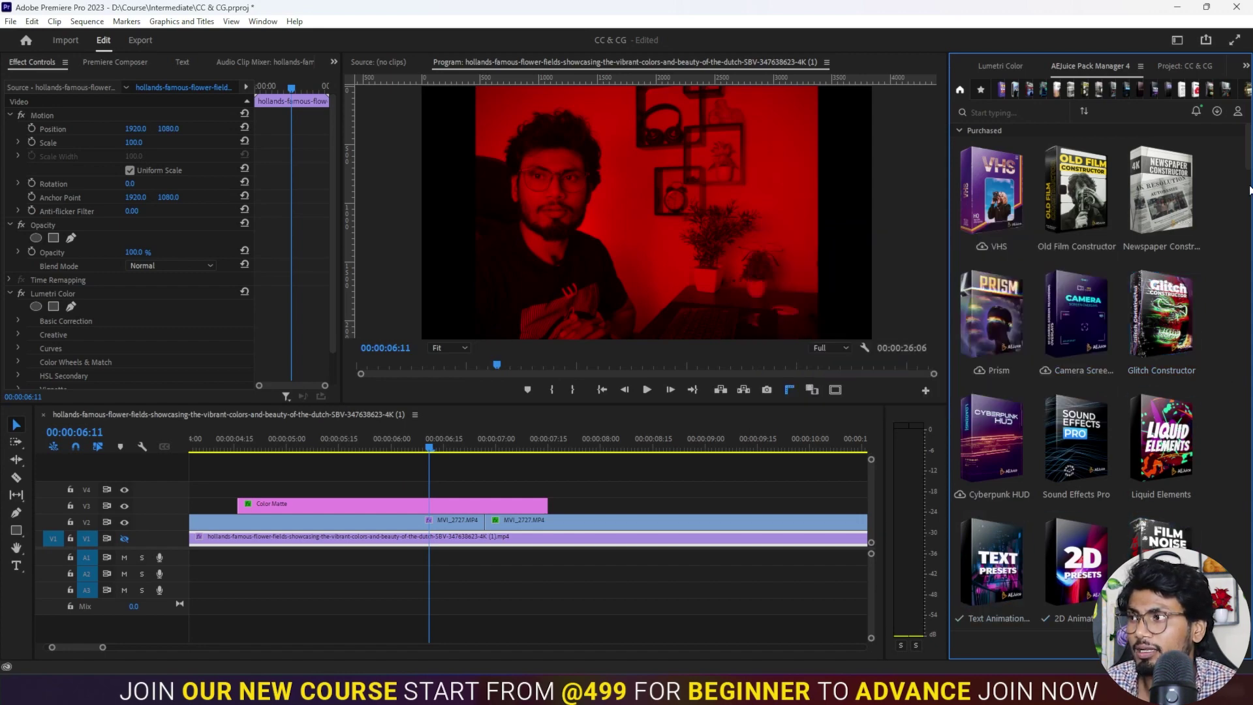
pyautogui.scroll(-4, 1174, 315)
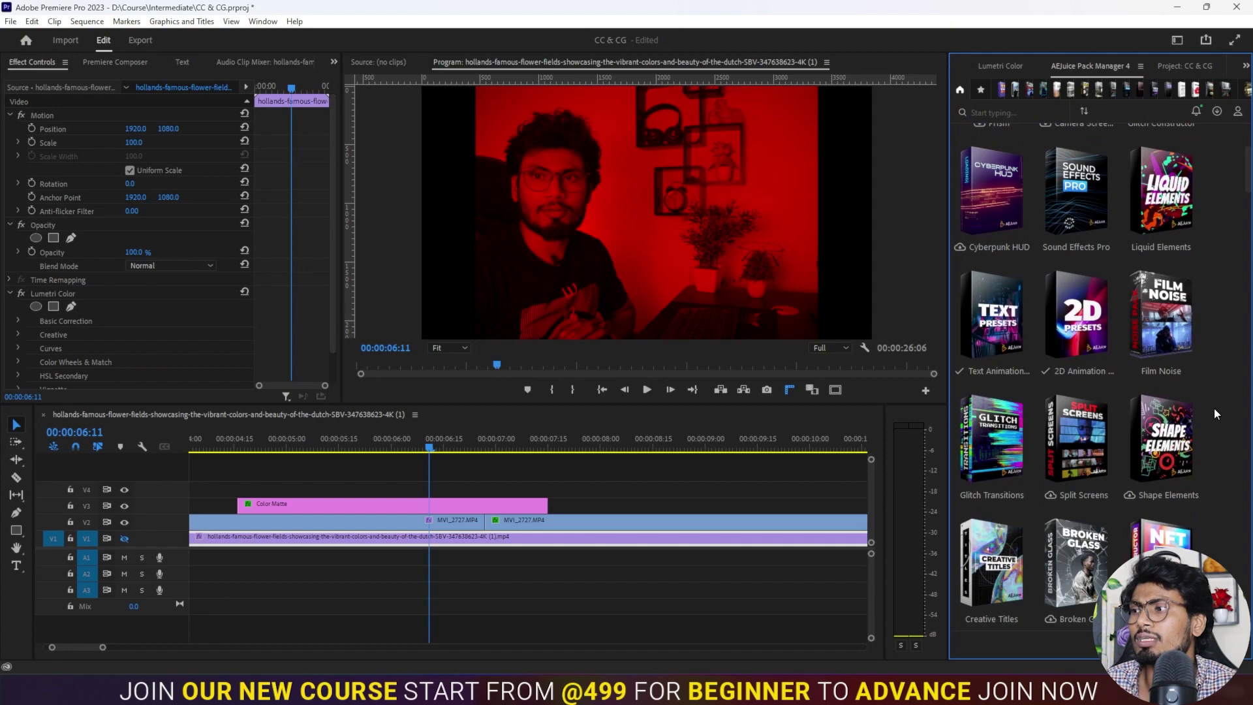
pyautogui.scroll(-2, 1174, 315)
pyautogui.scroll(-5, 1175, 315)
pyautogui.scroll(-4, 1174, 315)
pyautogui.scroll(-3, 1077, 376)
pyautogui.scroll(-3, 1077, 376)
pyautogui.scroll(-3, 1077, 376)
pyautogui.scroll(-3, 1077, 376)
pyautogui.moveTo(1247, 371); pyautogui.dragTo(1249, 631)
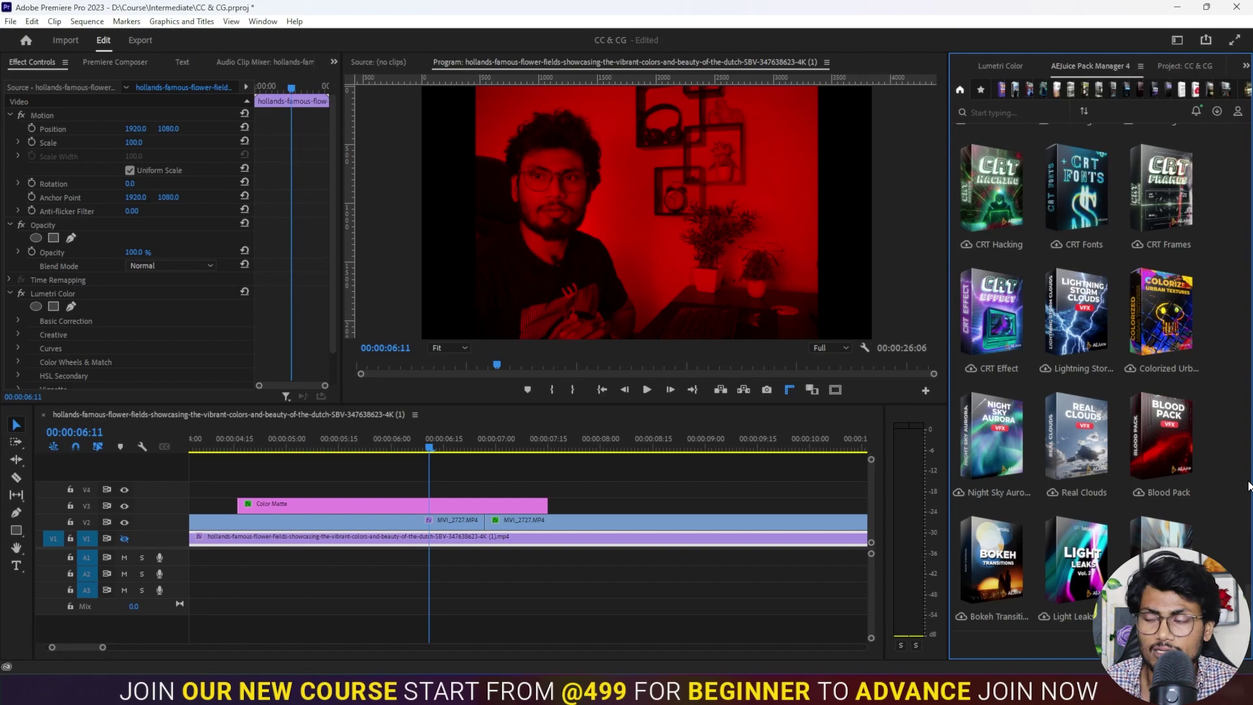
pyautogui.scroll(-5, 1247, 476)
pyautogui.scroll(-5, 1246, 475)
pyautogui.scroll(-5, 1247, 476)
pyautogui.scroll(-5, 1247, 476)
pyautogui.scroll(3, 1077, 377)
pyautogui.scroll(3, 1077, 376)
pyautogui.scroll(3, 1077, 376)
pyautogui.scroll(3, 1076, 376)
pyautogui.scroll(1, 1077, 377)
pyautogui.scroll(1, 1077, 377)
pyautogui.scroll(1, 1076, 377)
pyautogui.scroll(1, 1076, 376)
pyautogui.scroll(1, 1076, 376)
pyautogui.scroll(1, 1076, 377)
pyautogui.scroll(1, 1076, 376)
pyautogui.scroll(1, 1077, 377)
pyautogui.scroll(1, 1178, 231)
pyautogui.moveTo(1178, 230)
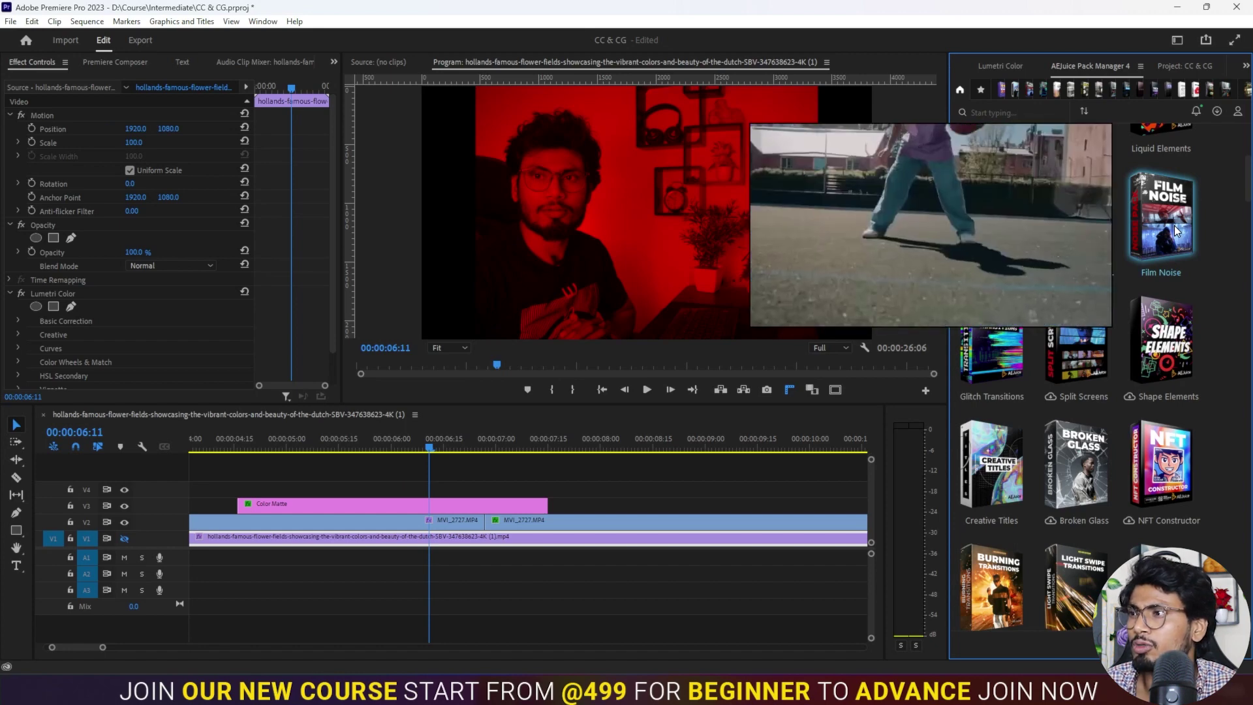
# Import Noise 01 from AEJuice's Film Noise pack and lay it on track V4
pyautogui.click(1178, 230)
pyautogui.moveTo(1160, 192)
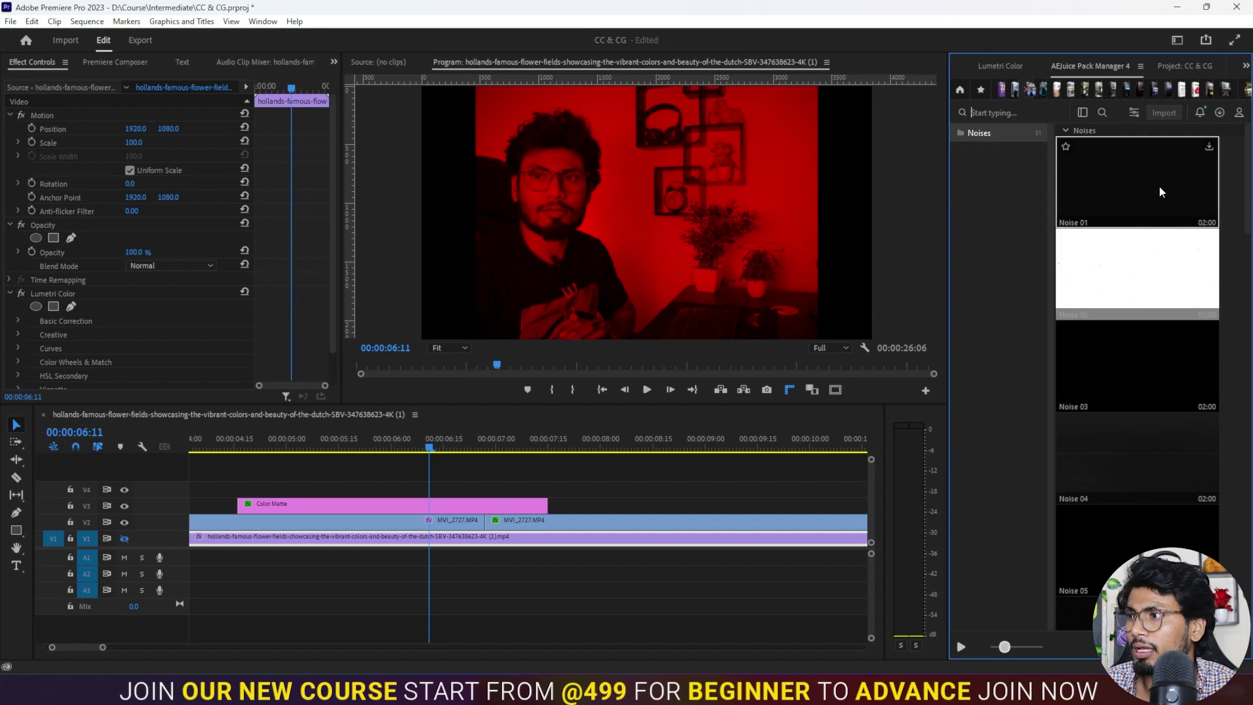
pyautogui.click(1205, 155)
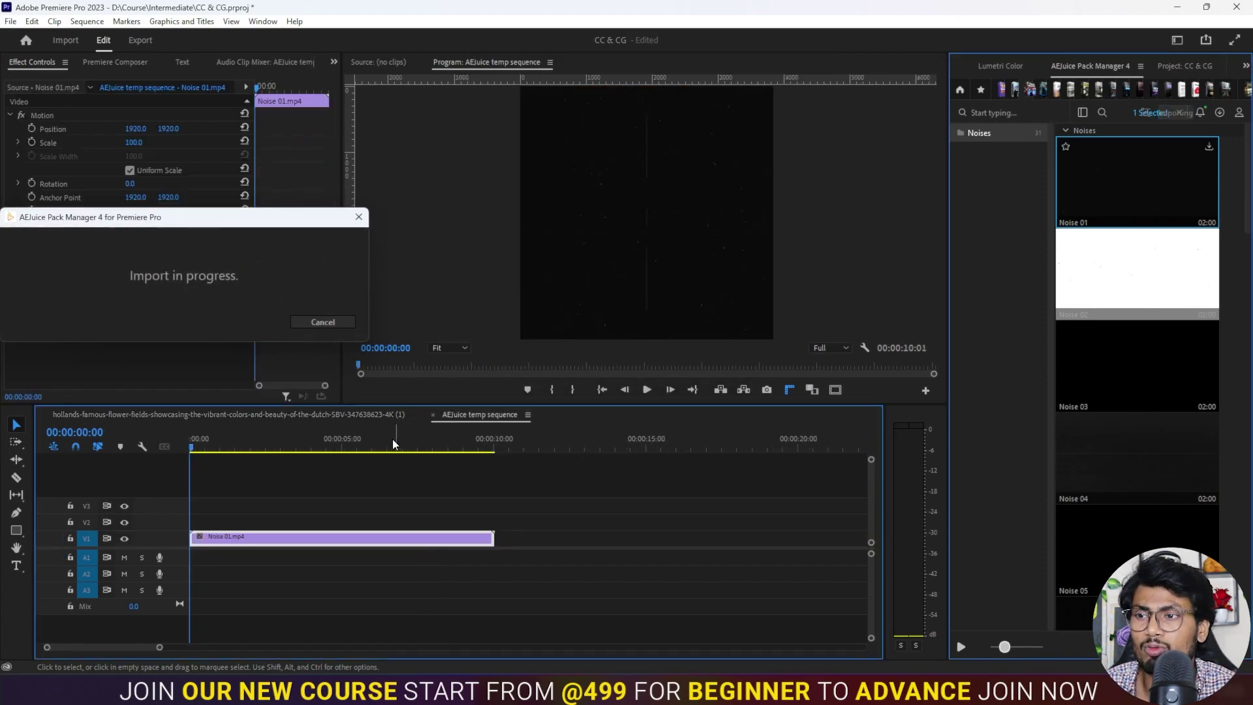
pyautogui.moveTo(371, 444)
pyautogui.mouseDown()
pyautogui.moveTo(335, 444)
pyautogui.moveTo(384, 444)
pyautogui.mouseUp()
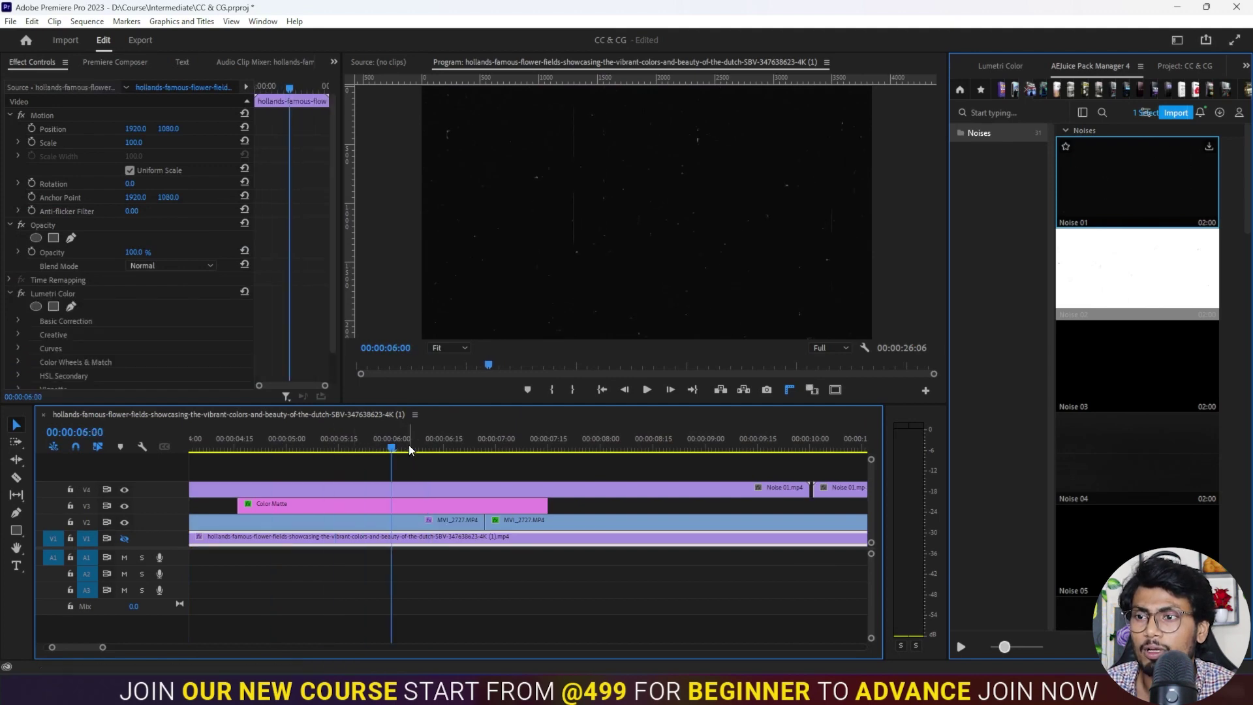
pyautogui.click(422, 492)
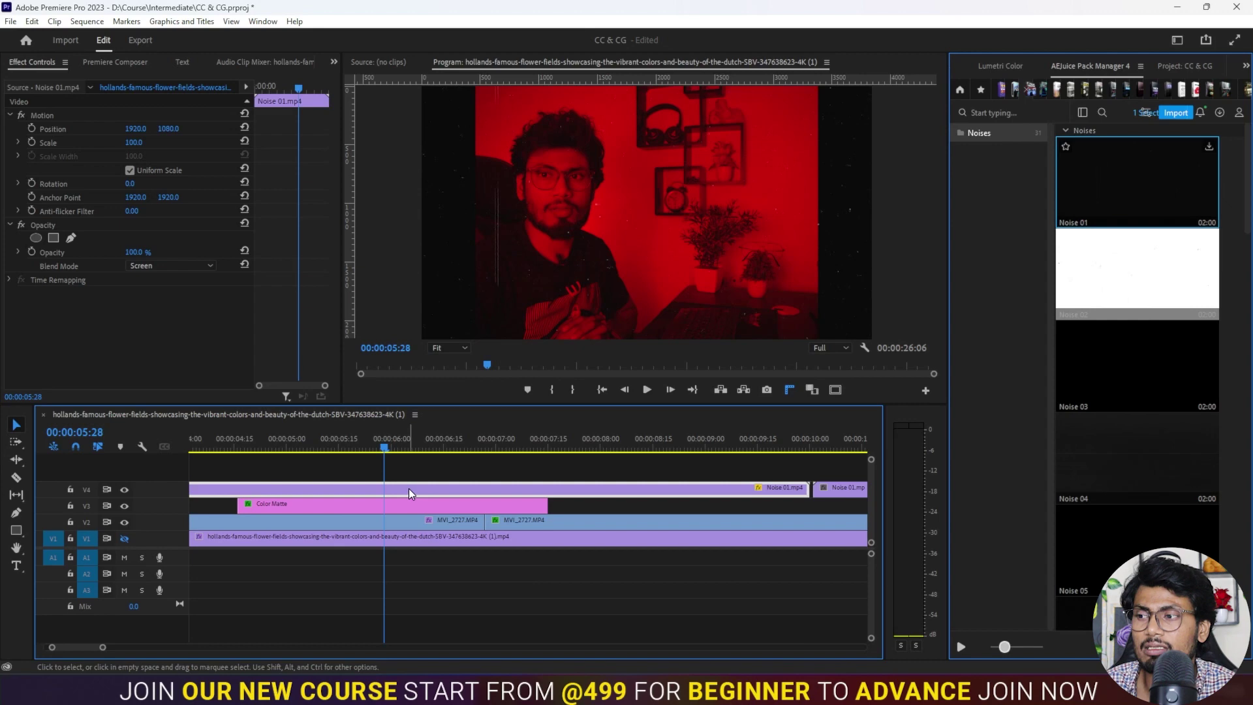
pyautogui.moveTo(377, 440)
pyautogui.mouseDown()
pyautogui.moveTo(278, 436)
pyautogui.moveTo(533, 450)
pyautogui.moveTo(283, 426)
pyautogui.mouseUp()
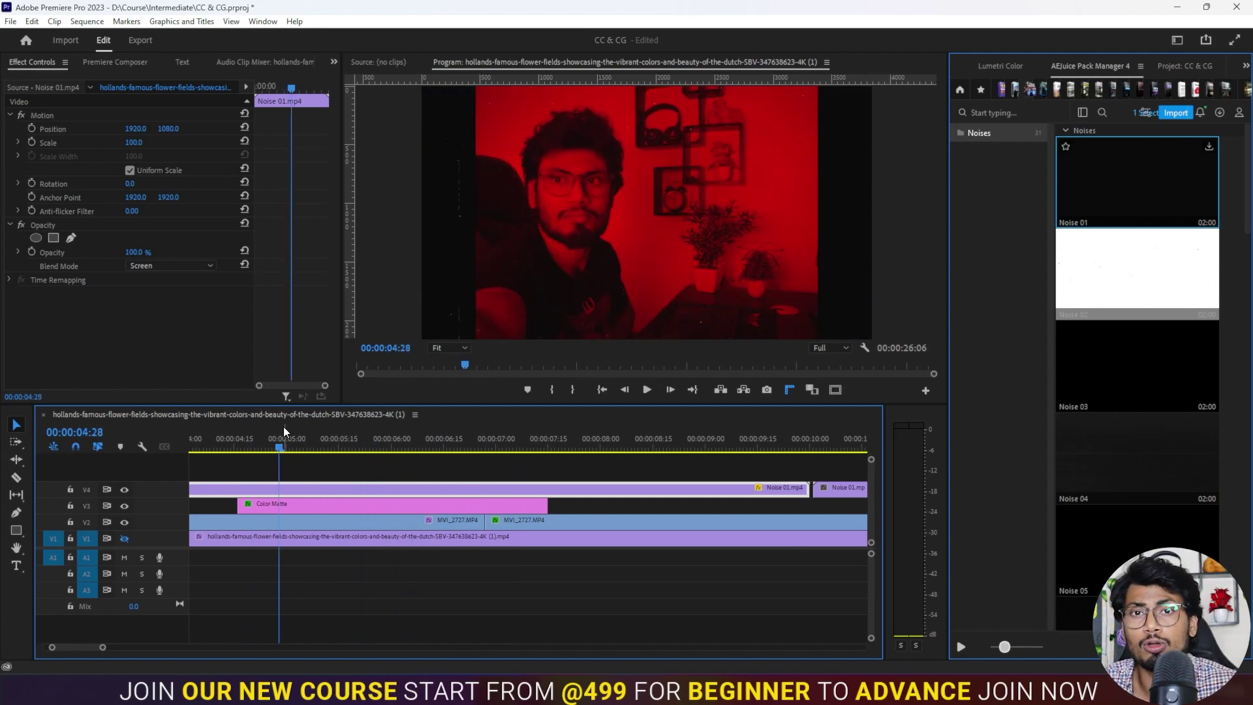
pyautogui.moveTo(249, 446); pyautogui.dragTo(279, 447)
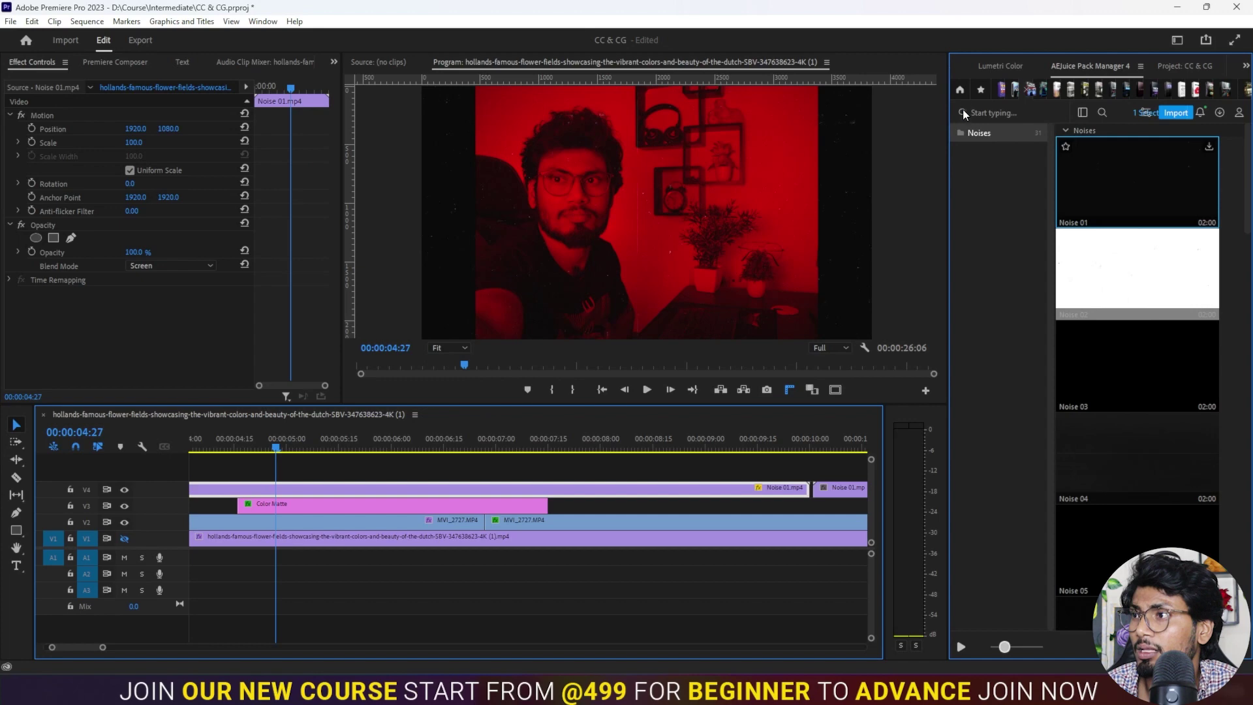
# Open AEJuice's Glitch Constructor pack and bring the YouTube reference video to the front
pyautogui.click(959, 90)
pyautogui.scroll(3, 1167, 224)
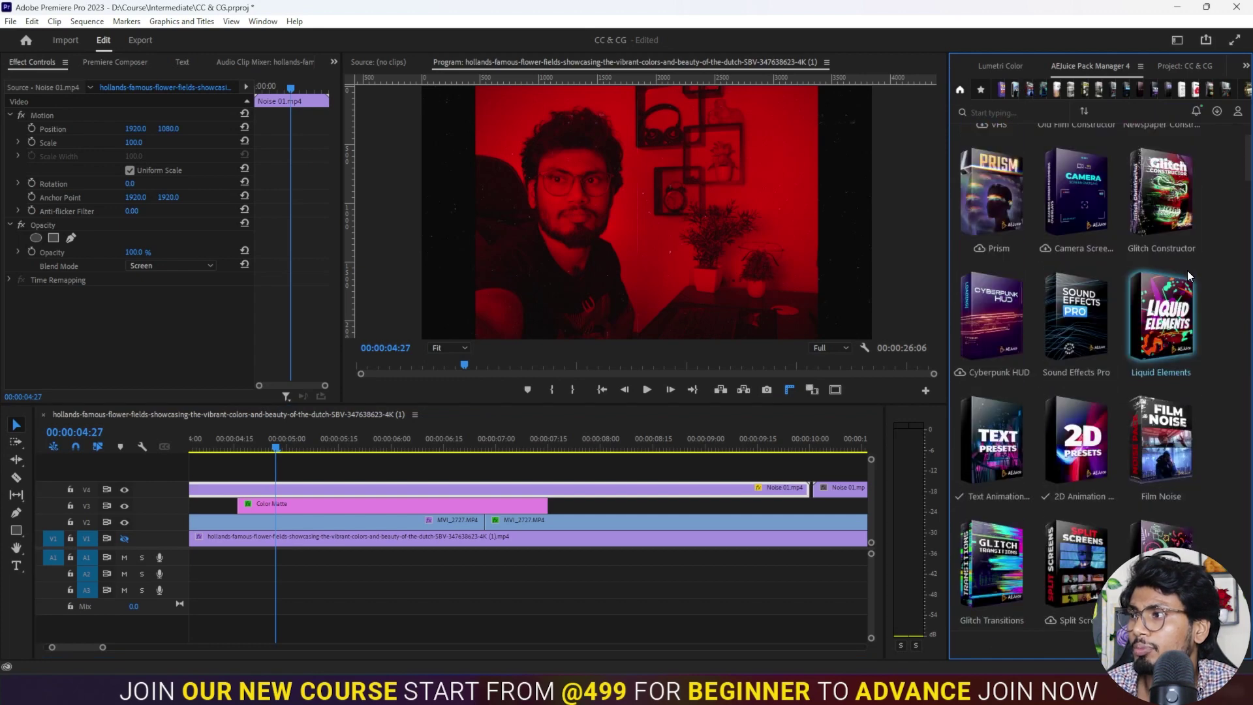
pyautogui.click(1176, 193)
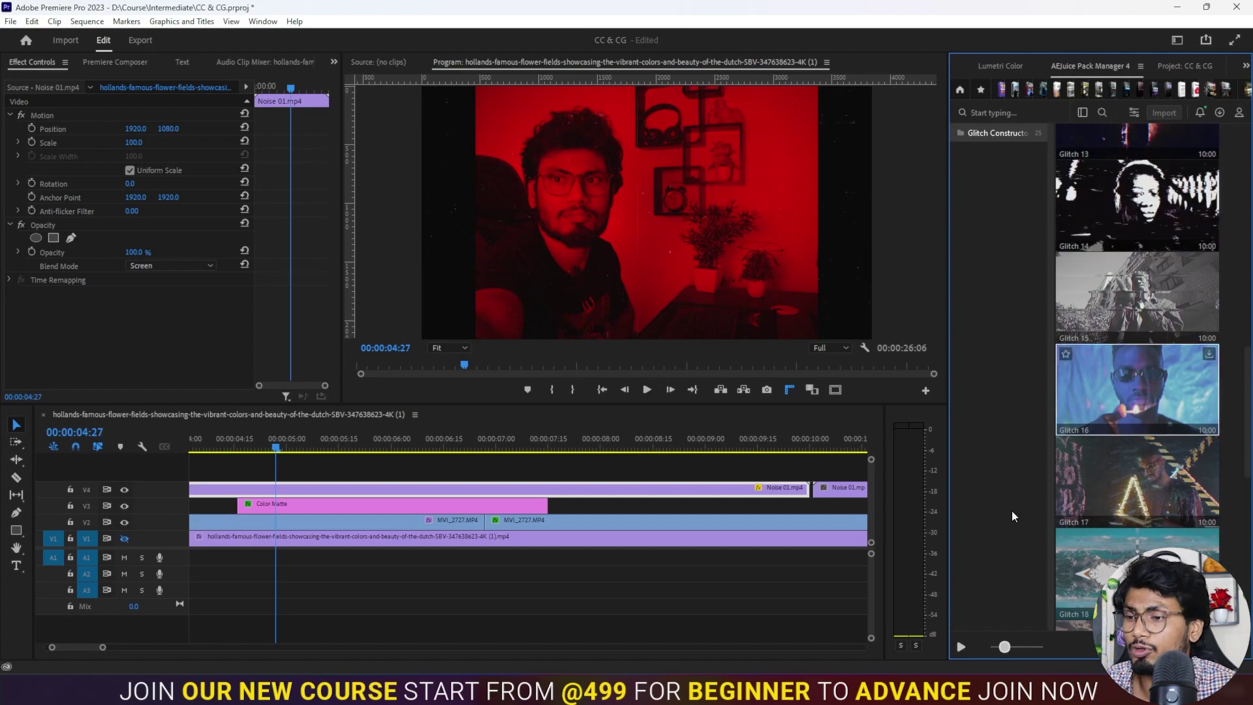
pyautogui.click(642, 691)
pyautogui.click(712, 623)
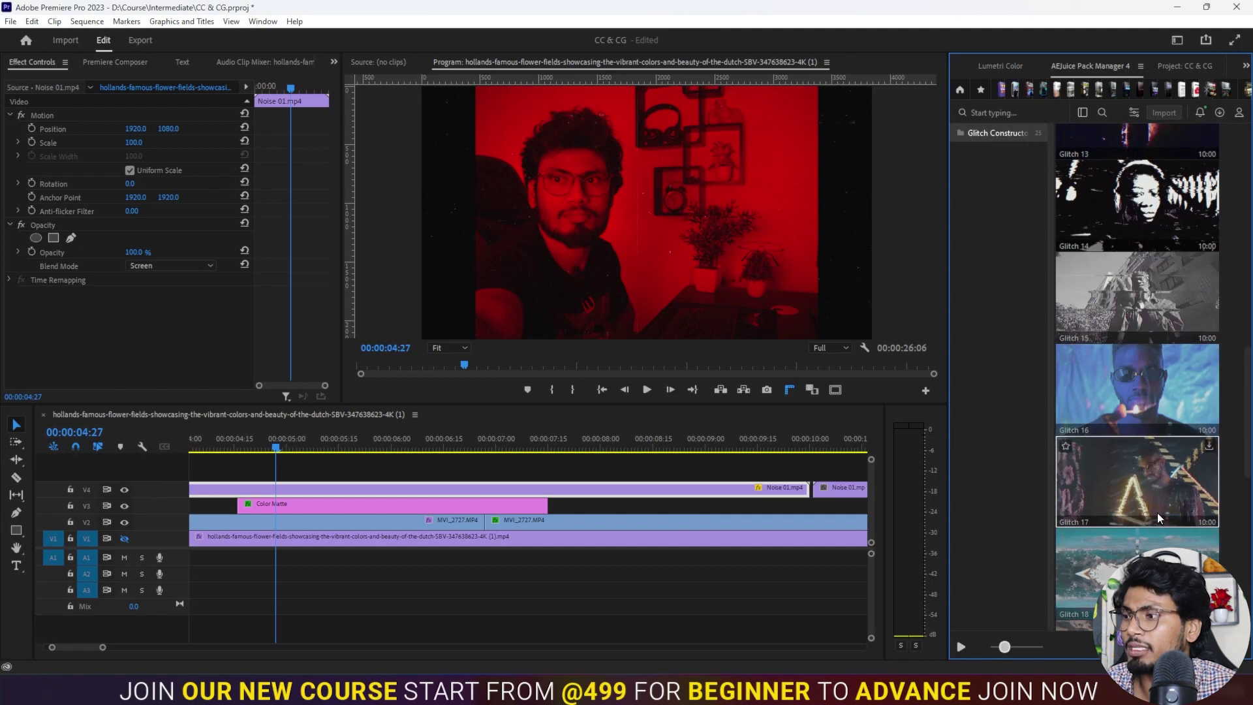
# Download Glitch 07 and add it on a new top video track at the playhead
pyautogui.scroll(2, 1171, 473)
pyautogui.scroll(4, 1156, 369)
pyautogui.scroll(4, 1157, 371)
pyautogui.scroll(3, 1161, 401)
pyautogui.scroll(2, 1162, 401)
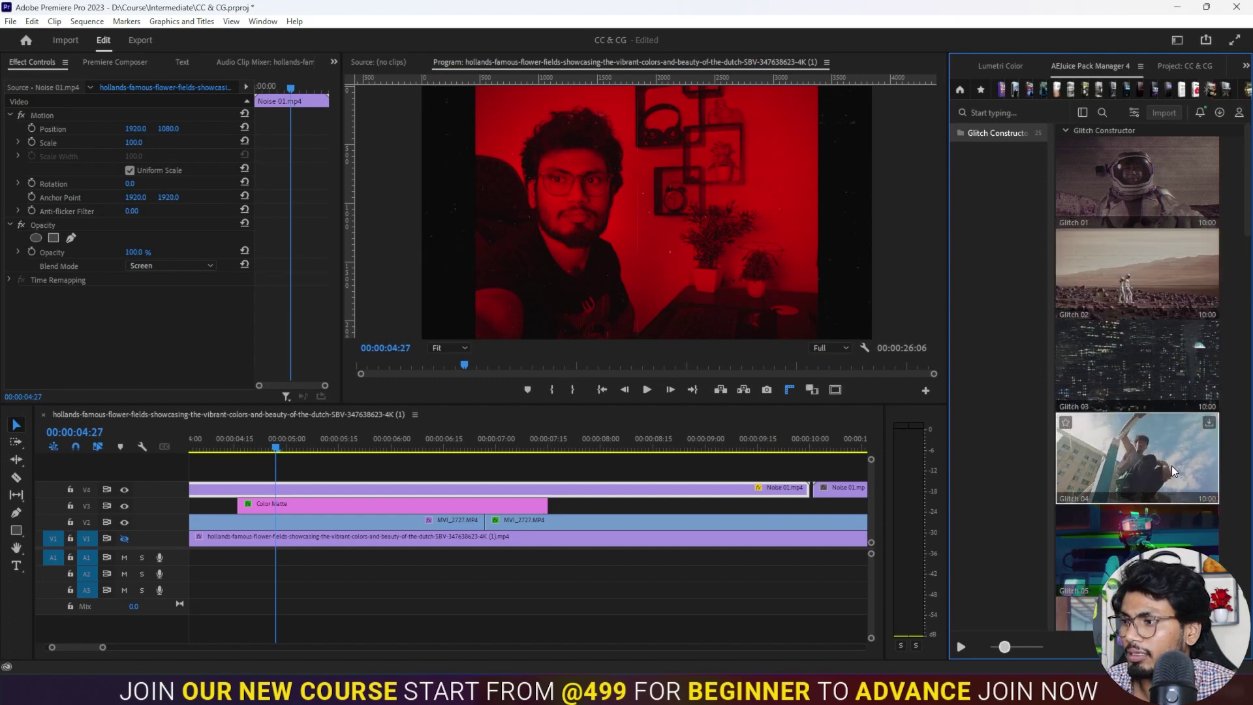
pyautogui.scroll(-3, 1172, 464)
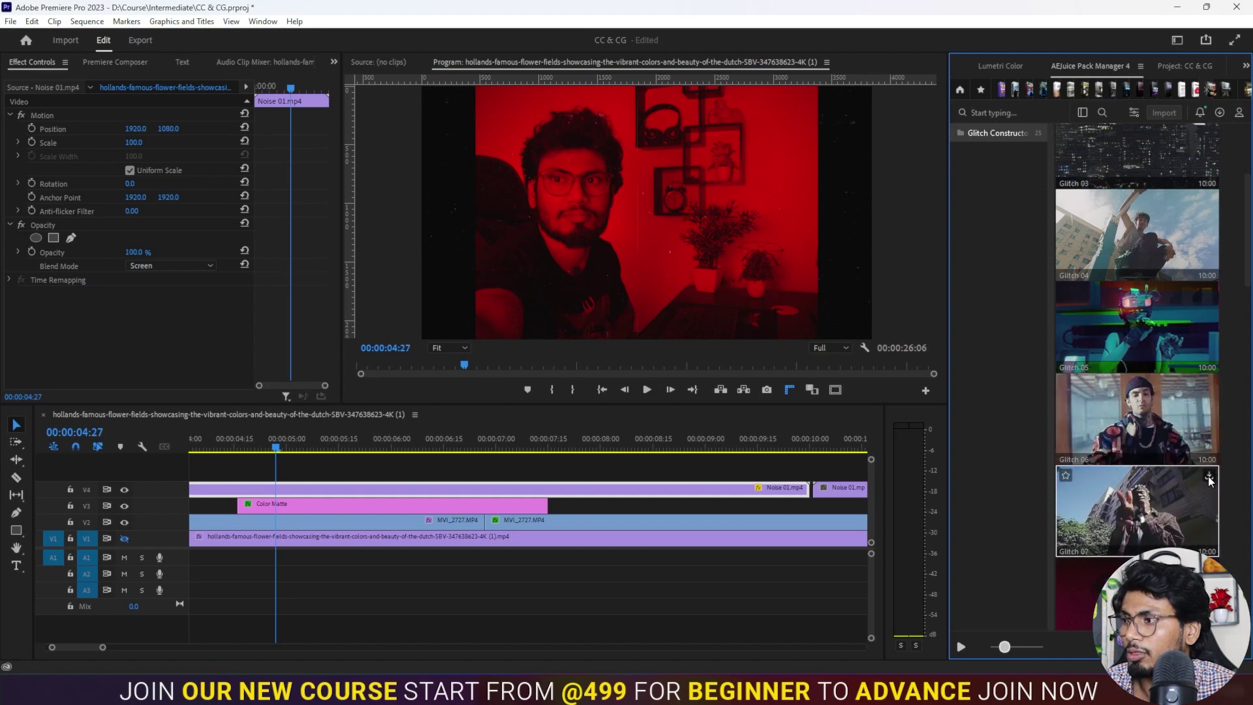
pyautogui.click(1208, 478)
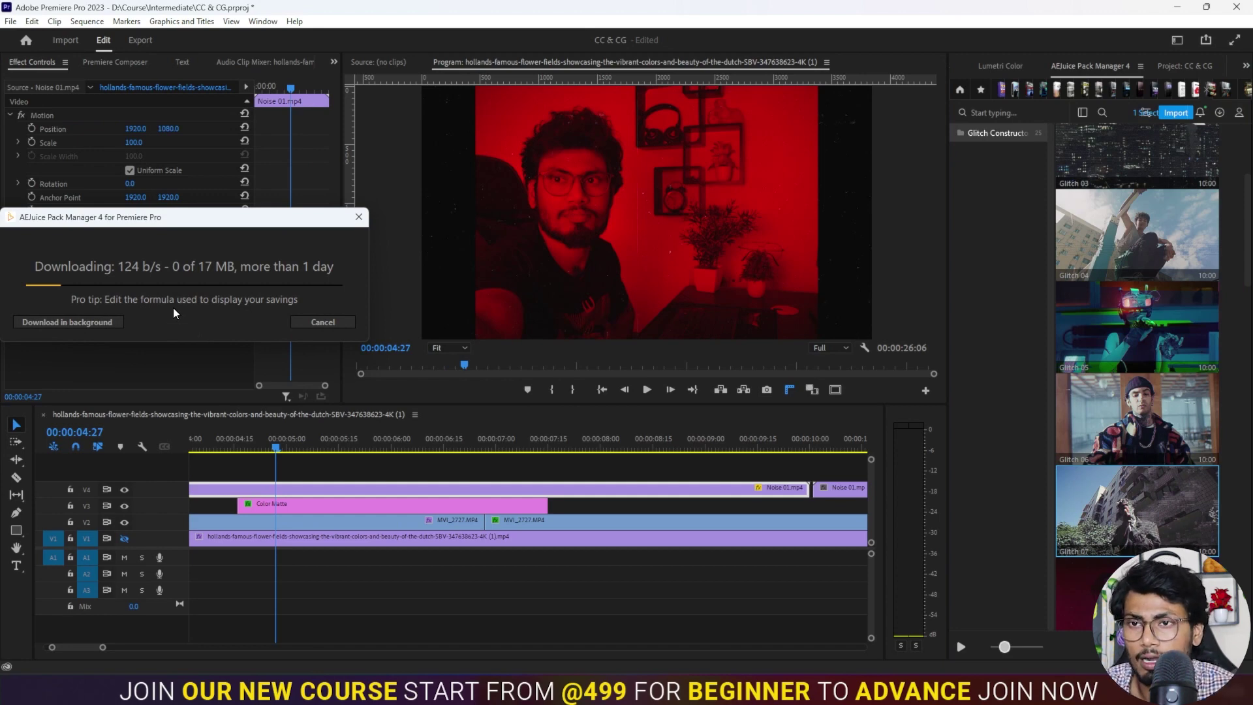
pyautogui.click(356, 447)
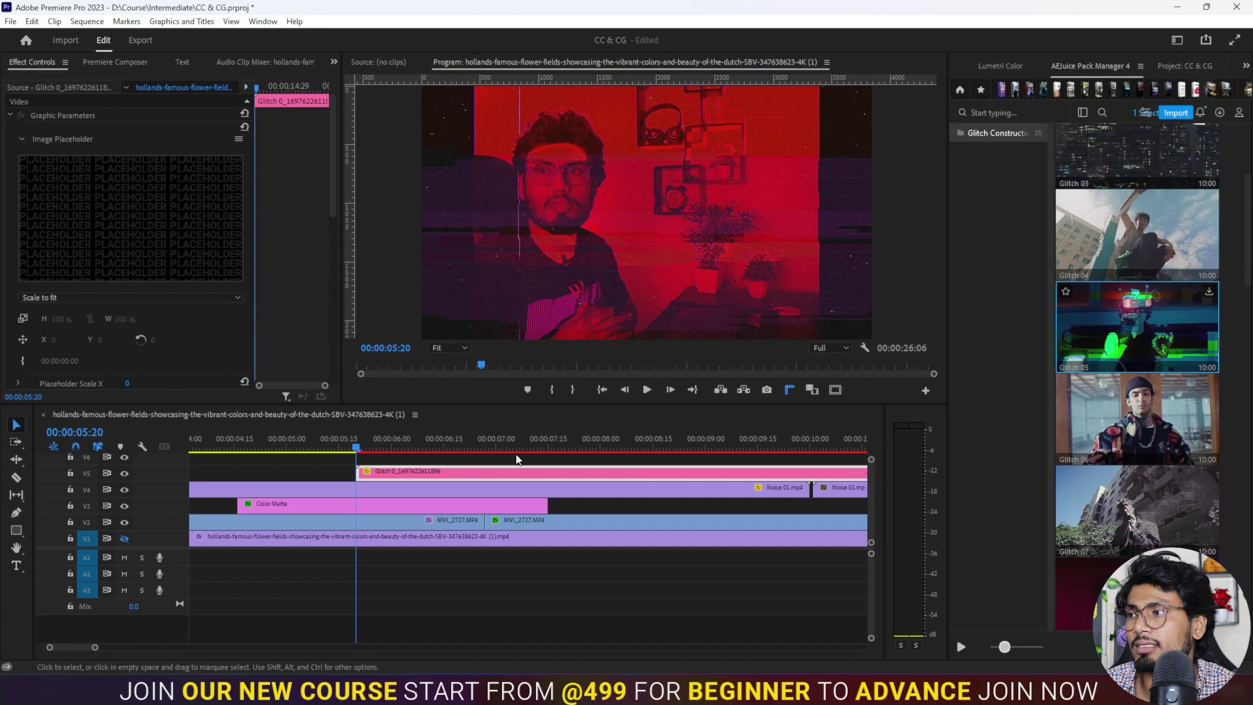
# Shift the Glitch clip on V6 about 1 second left to start with the Color Matte, then scrub to preview
pyautogui.moveTo(407, 471); pyautogui.dragTo(320, 468)
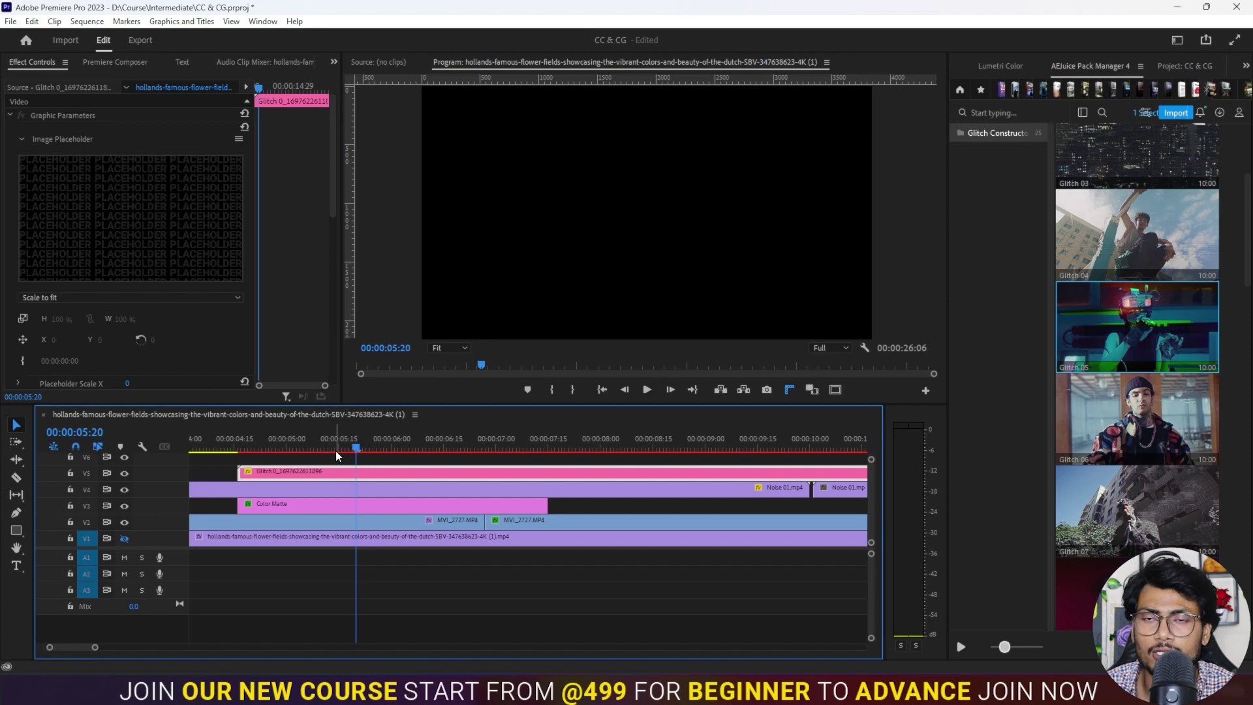
pyautogui.moveTo(318, 446)
pyautogui.mouseDown()
pyautogui.moveTo(285, 448)
pyautogui.moveTo(342, 446)
pyautogui.mouseUp()
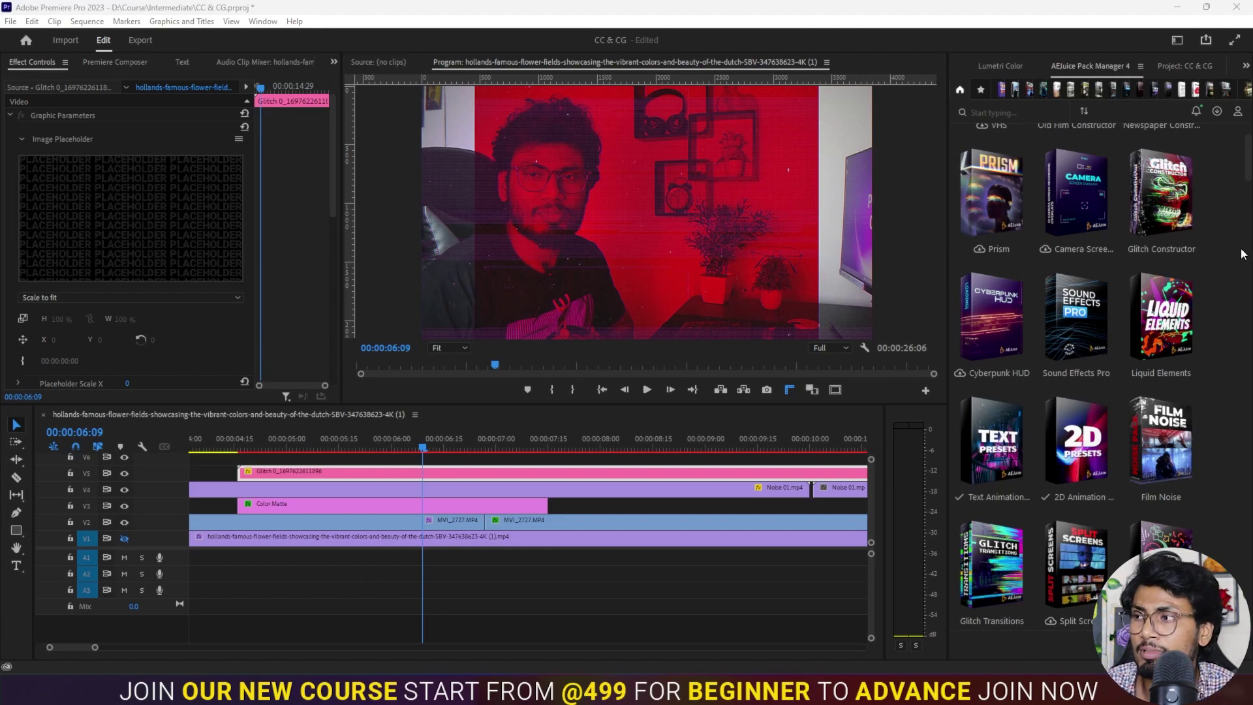
pyautogui.moveTo(1126, 253)
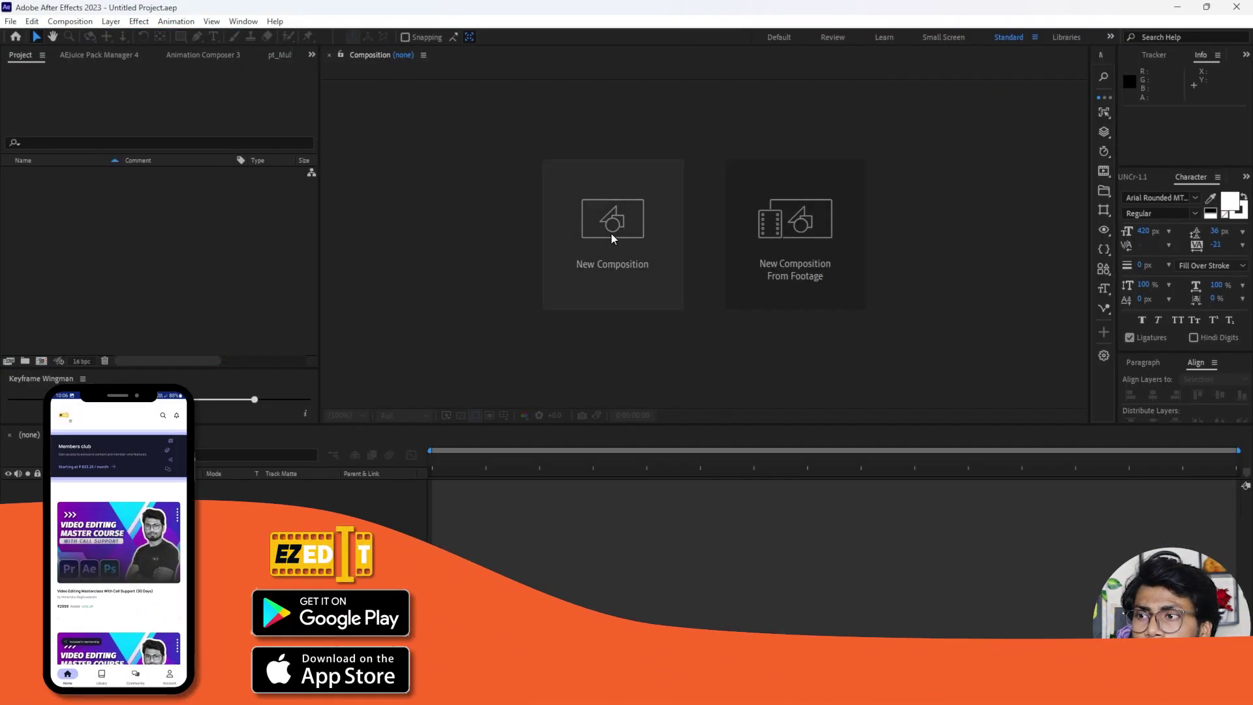
# Create the new composition Comp 1 and open AEJuice Pack Manager 4 at the purchased products overview
pyautogui.click(611, 232)
pyautogui.click(771, 430)
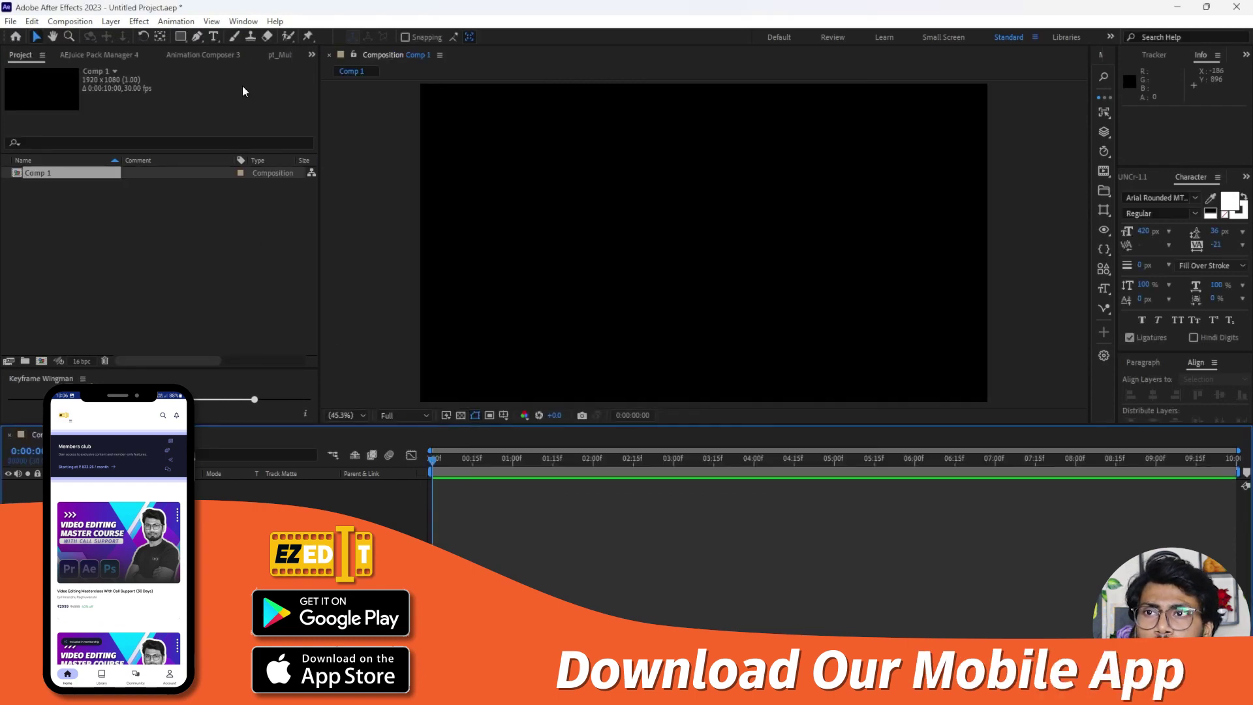
pyautogui.click(243, 22)
pyautogui.click(312, 83)
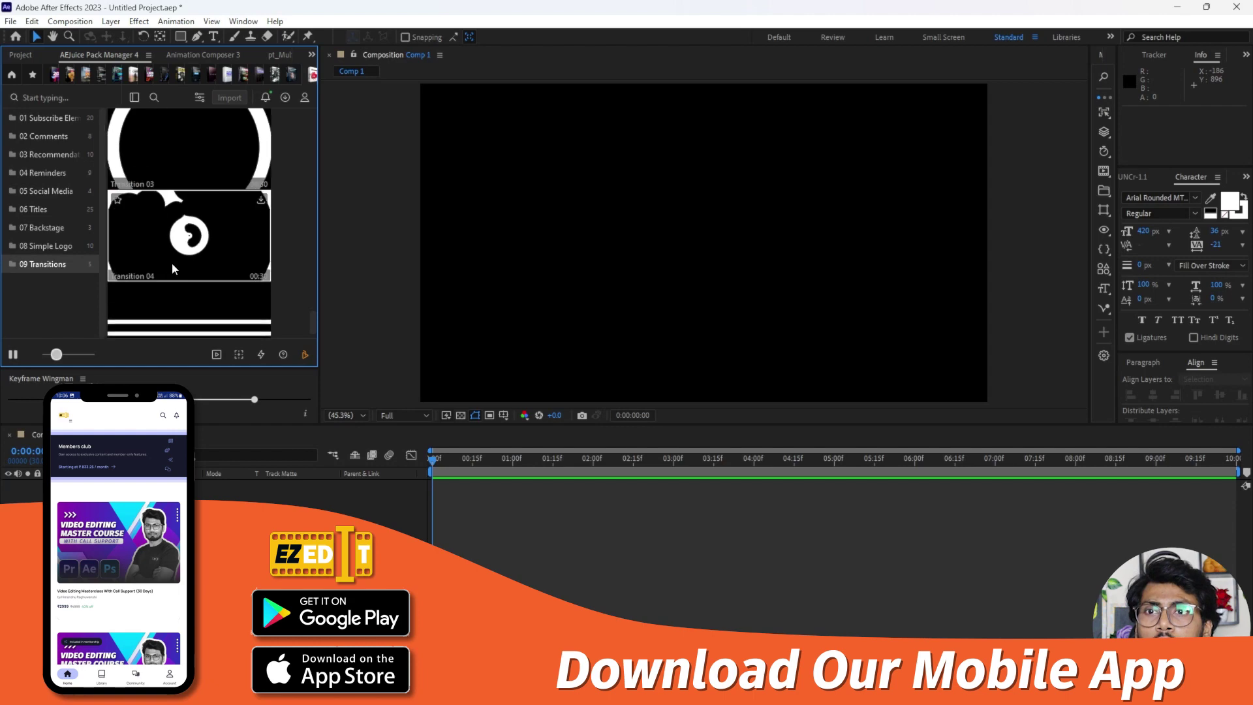
pyautogui.click(11, 75)
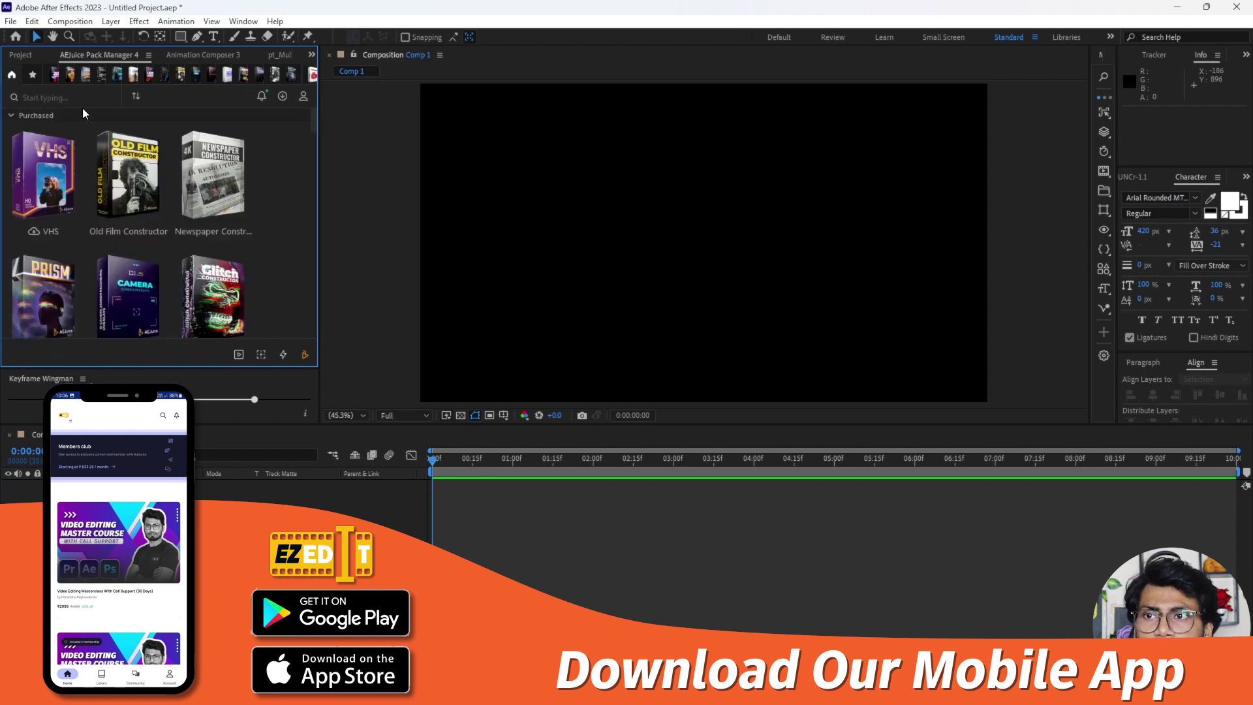
# Open the YouTube Pack and browse its 02 Comments, 03 Recommendations and 04 Reminders overlays
pyautogui.moveTo(316, 124); pyautogui.dragTo(319, 205)
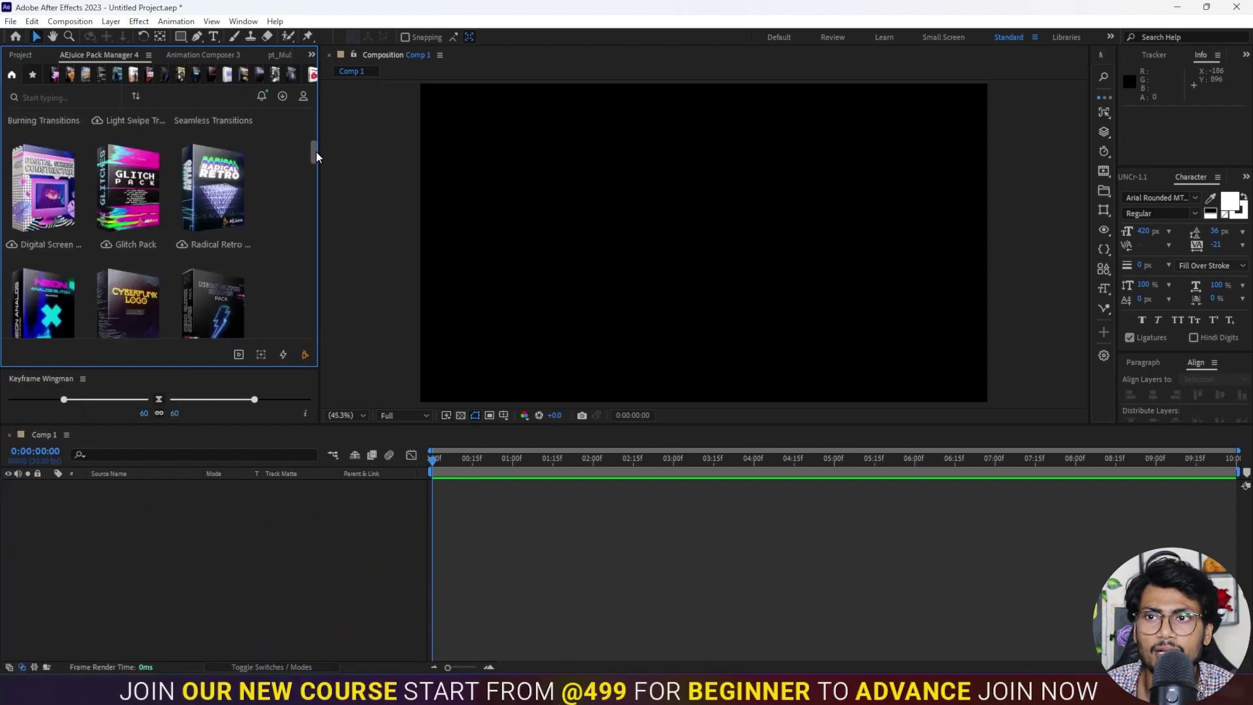
pyautogui.moveTo(319, 206); pyautogui.dragTo(313, 196)
pyautogui.click(127, 256)
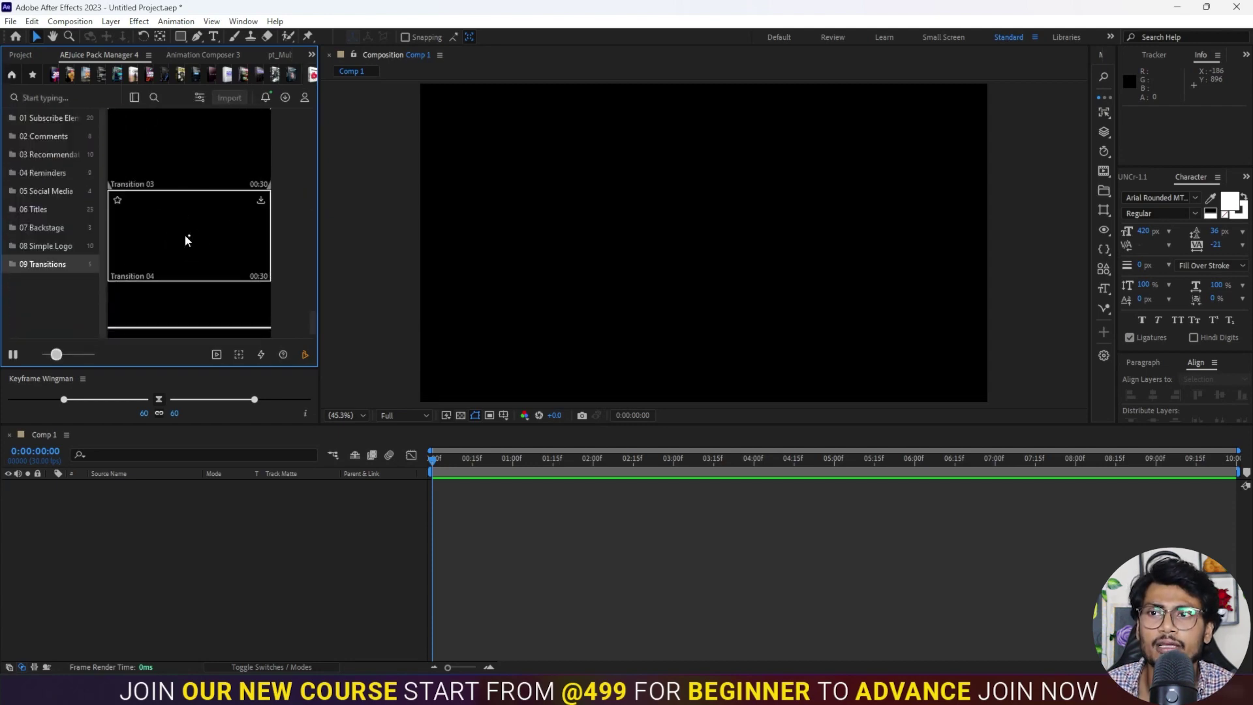
pyautogui.moveTo(312, 321); pyautogui.dragTo(314, 228)
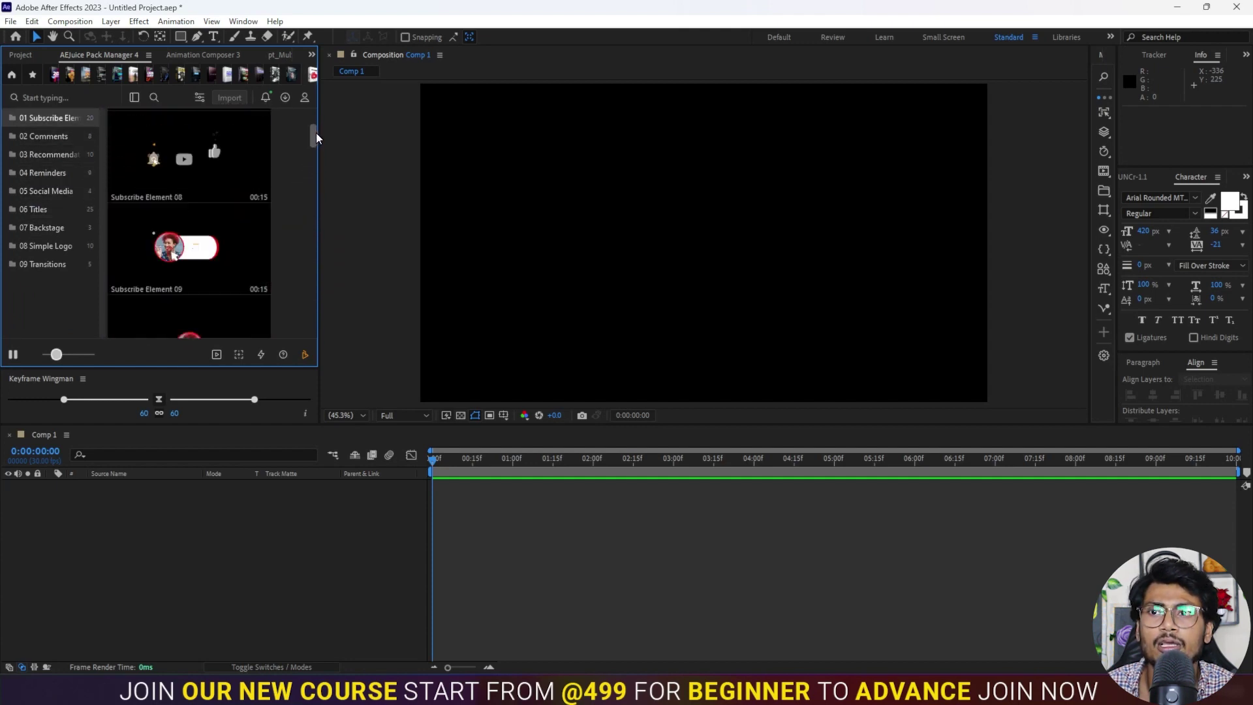
pyautogui.moveTo(314, 228); pyautogui.dragTo(313, 121)
pyautogui.click(43, 136)
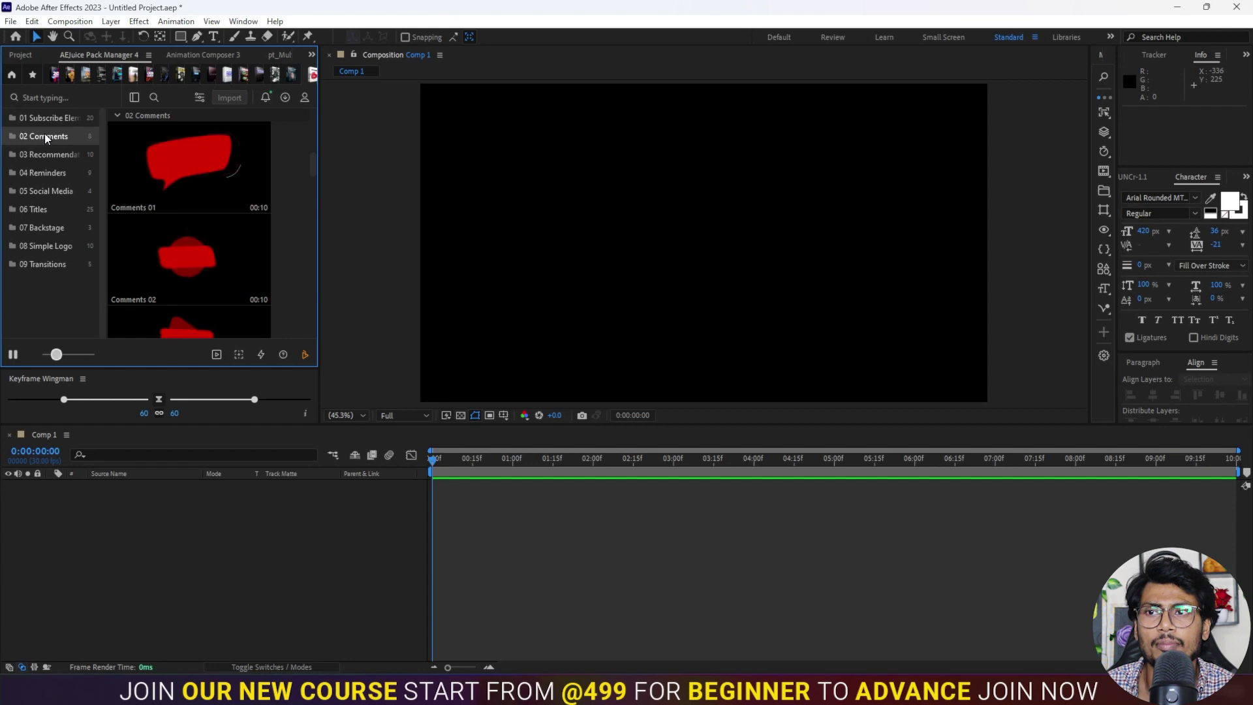
pyautogui.click(43, 155)
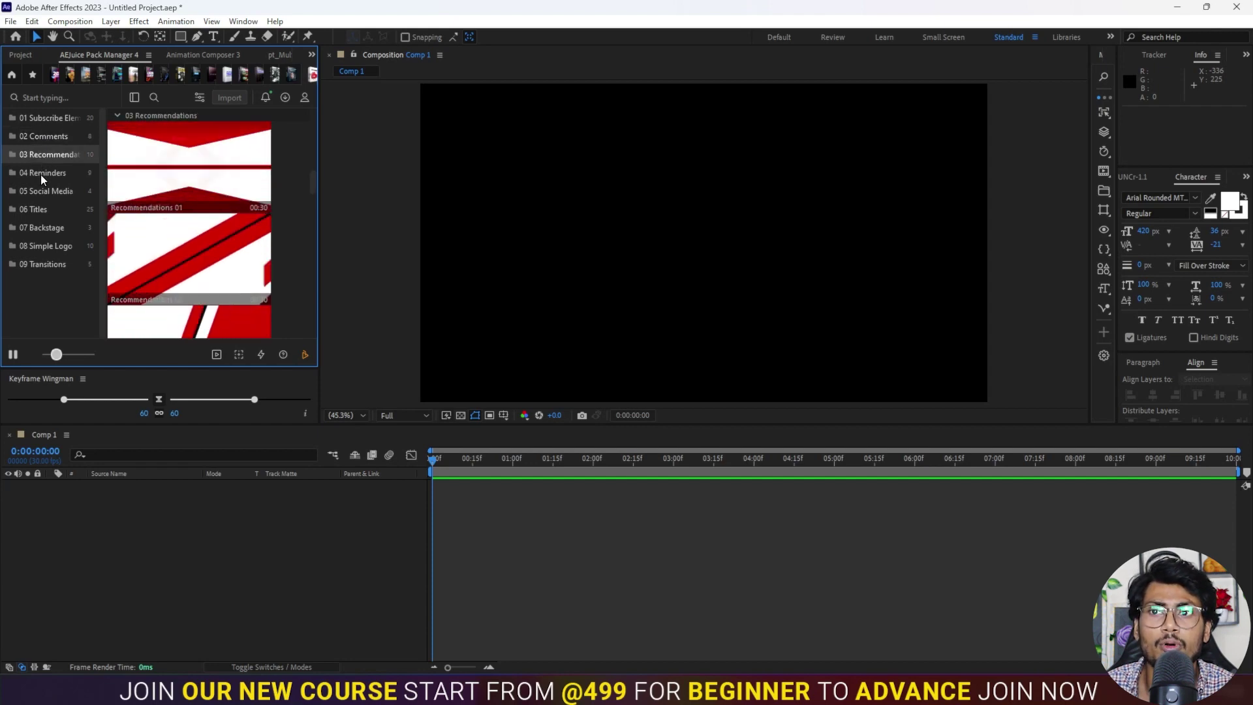
pyautogui.click(43, 173)
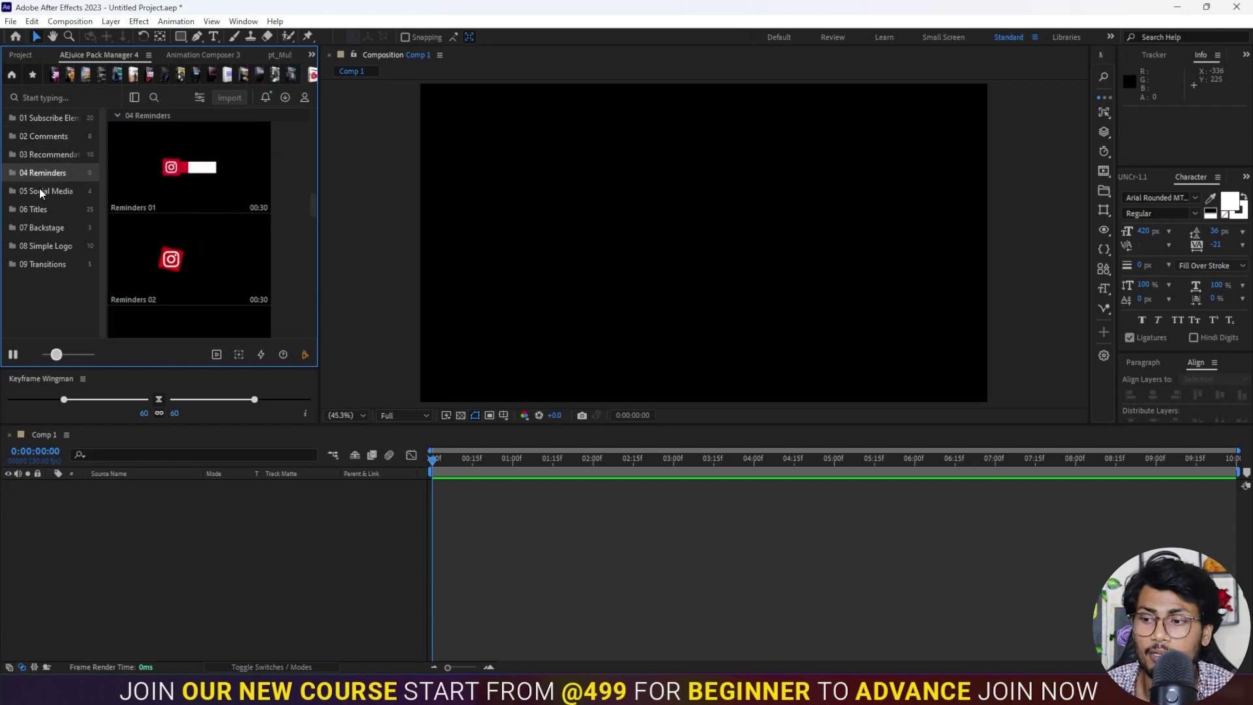
pyautogui.moveTo(636, 693)
pyautogui.click(695, 630)
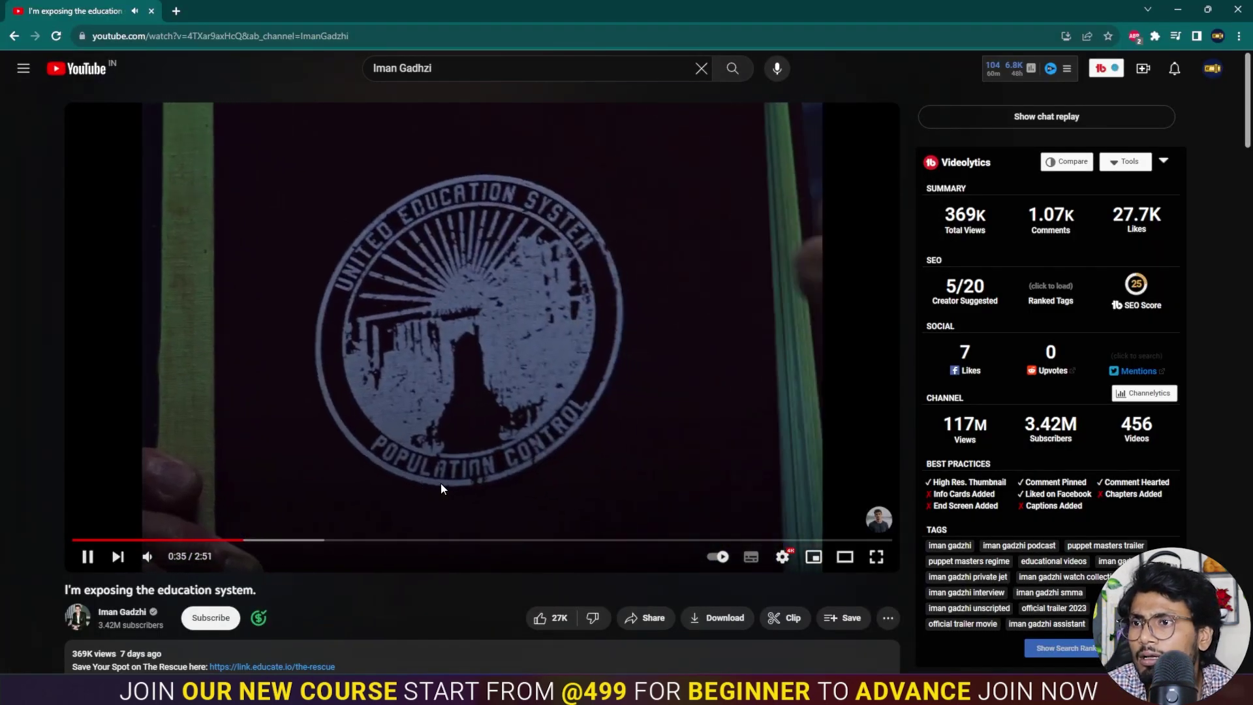
# Jump the reference video to 1:16 and play it through to around 1:38
pyautogui.click(440, 483)
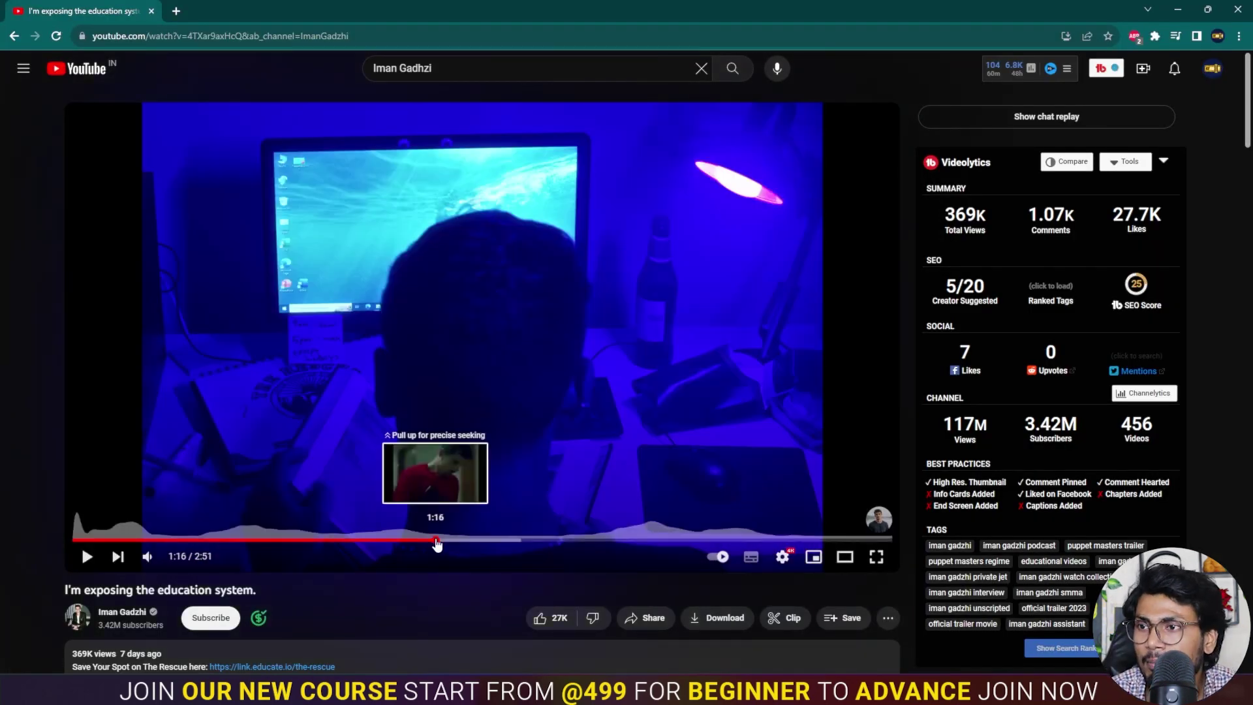
pyautogui.click(435, 540)
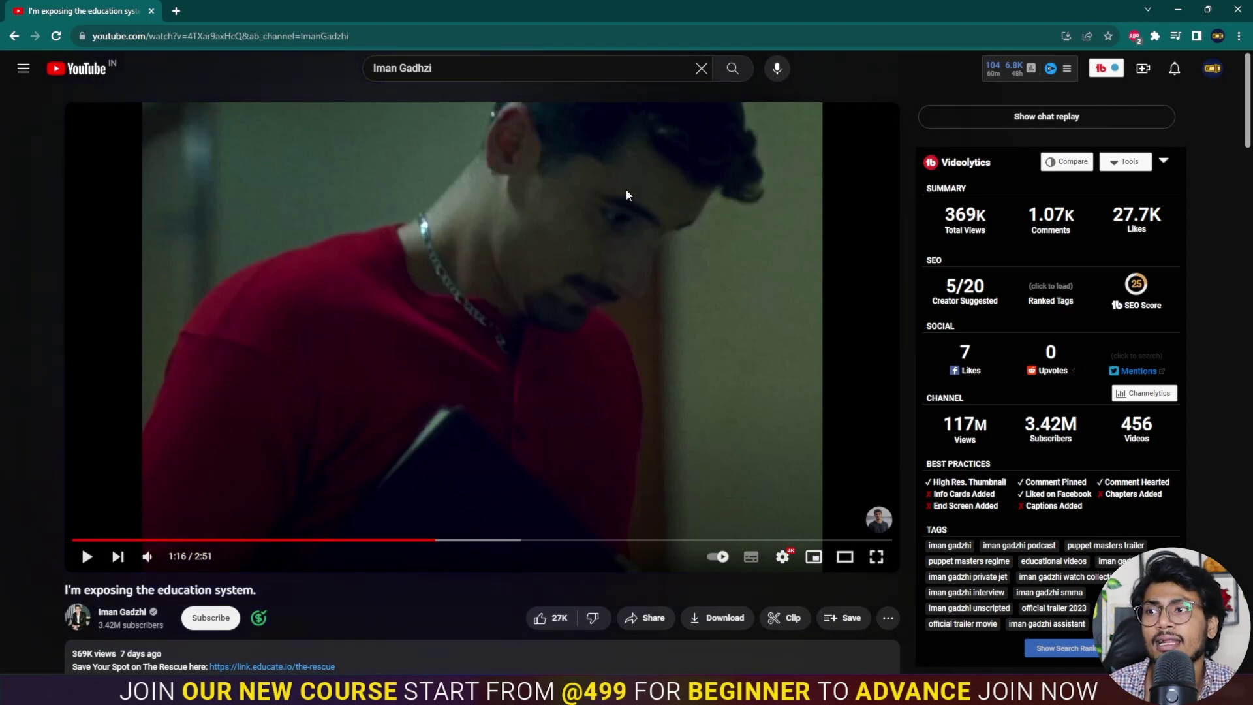
pyautogui.click(554, 335)
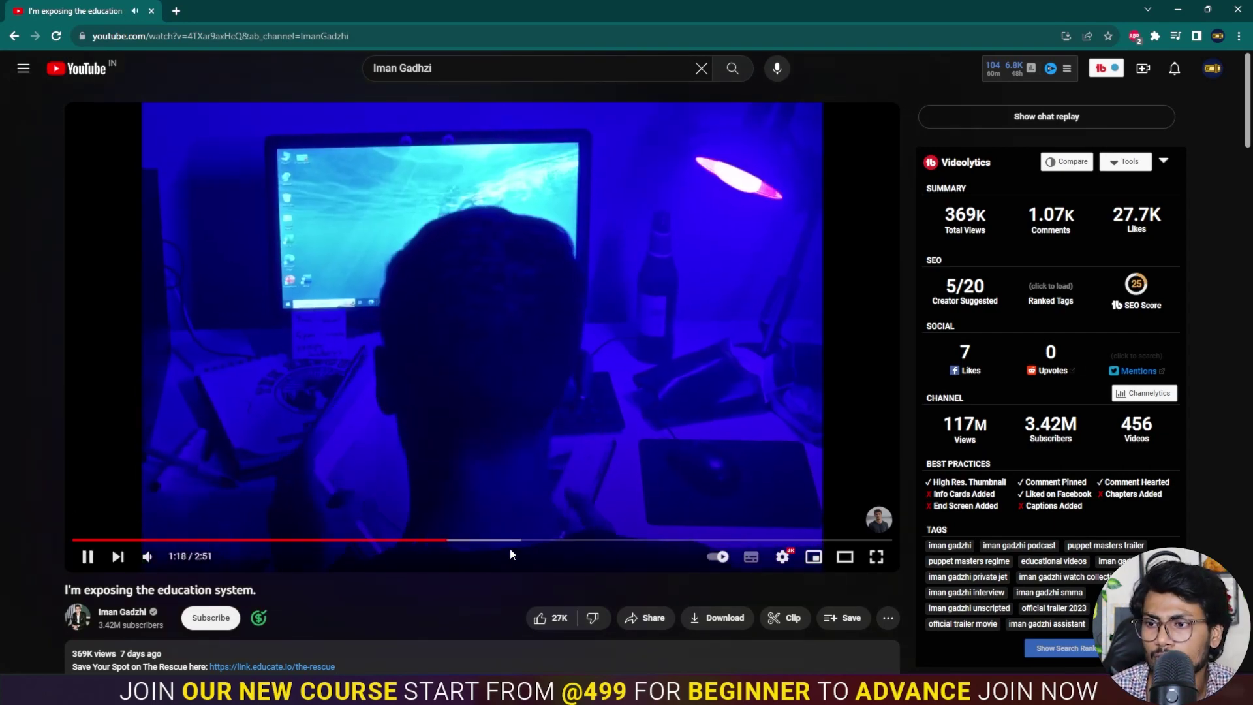
pyautogui.moveTo(511, 542); pyautogui.dragTo(640, 479)
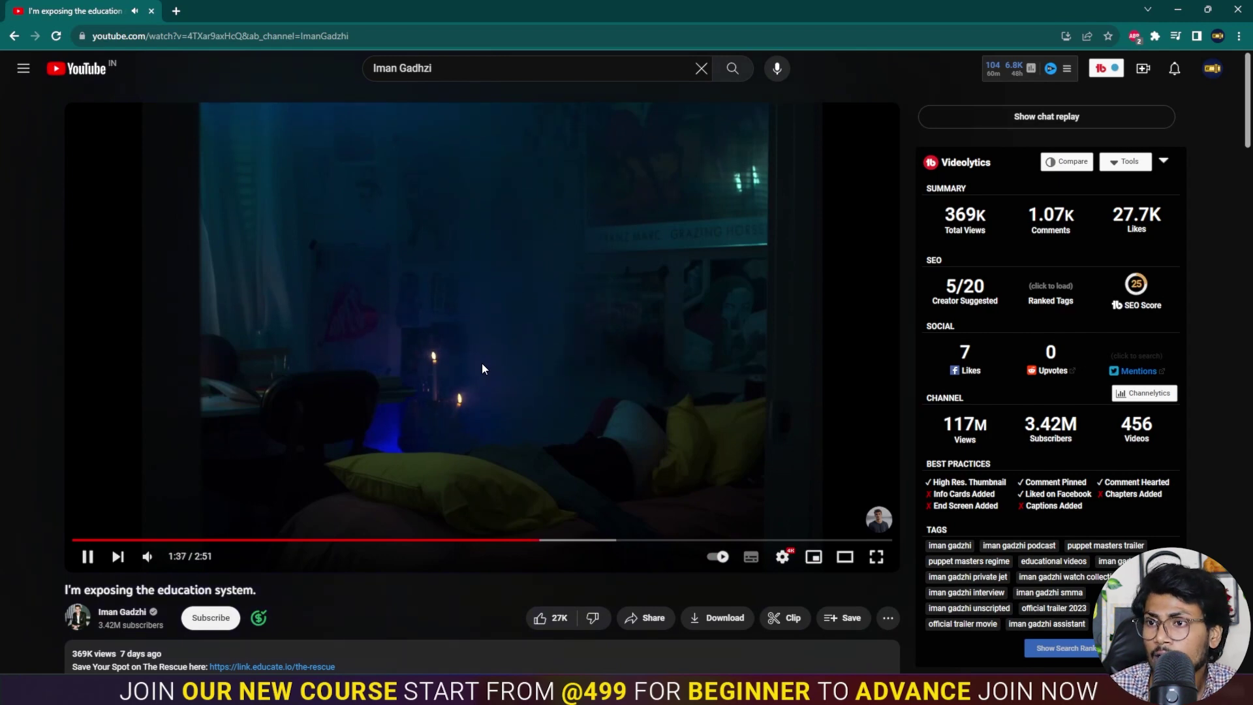
pyautogui.click(852, 280)
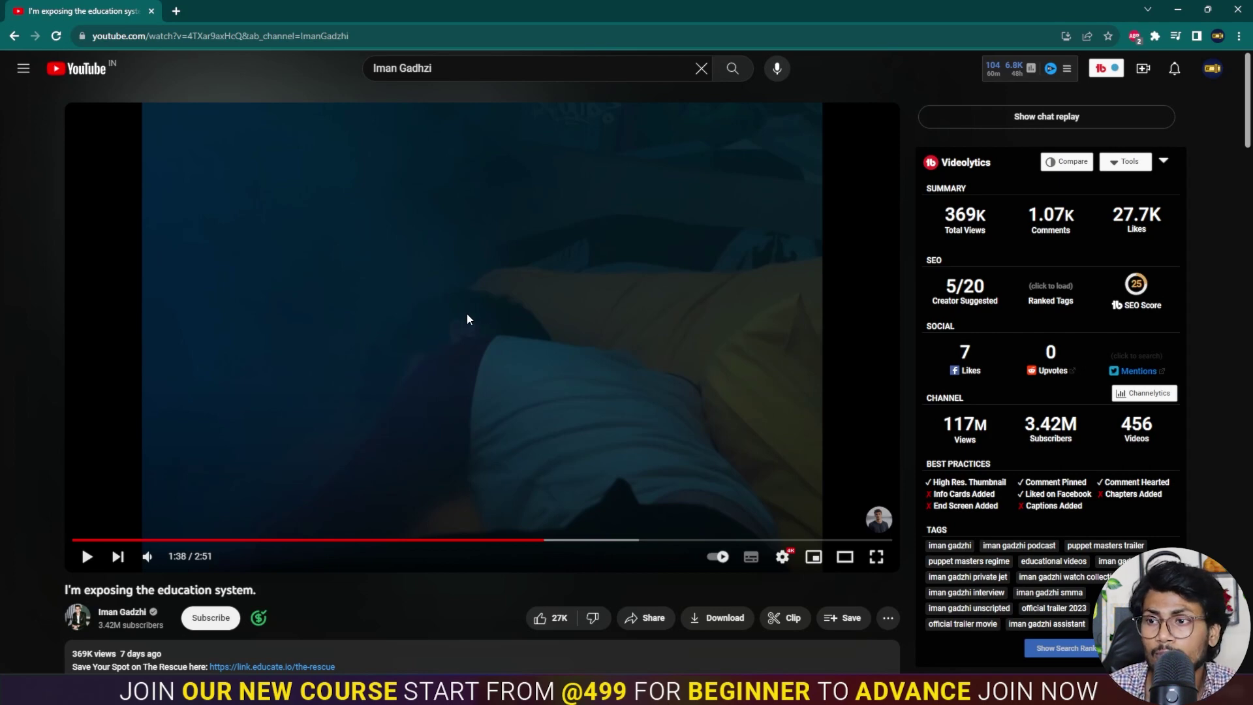
pyautogui.click(481, 304)
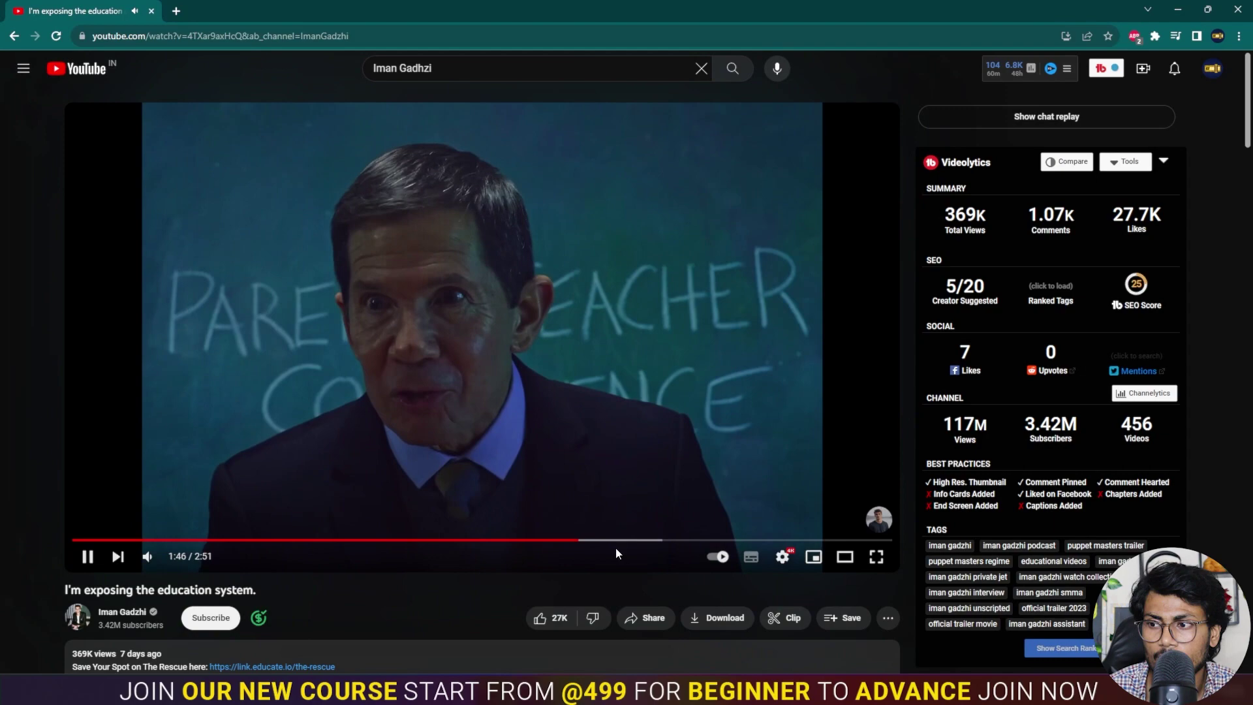
# Skip the reference video ahead to 1:56, then 2:04, and keep watching
pyautogui.click(616, 542)
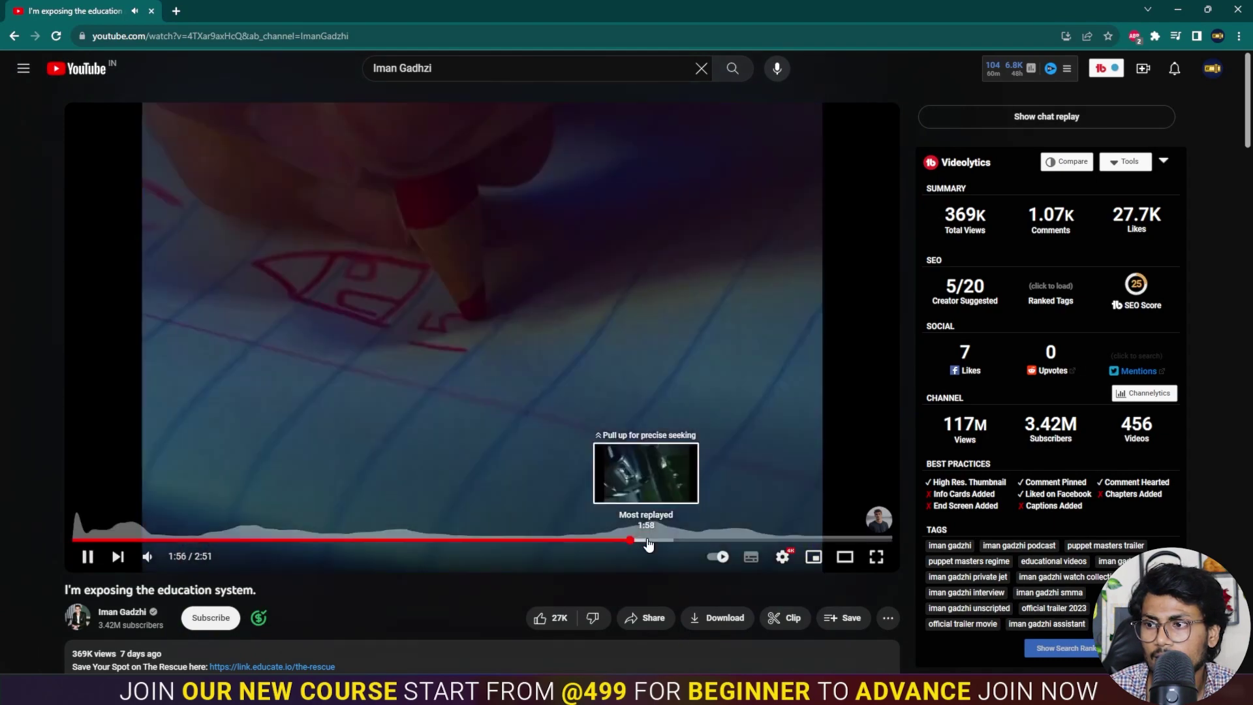
pyautogui.click(659, 541)
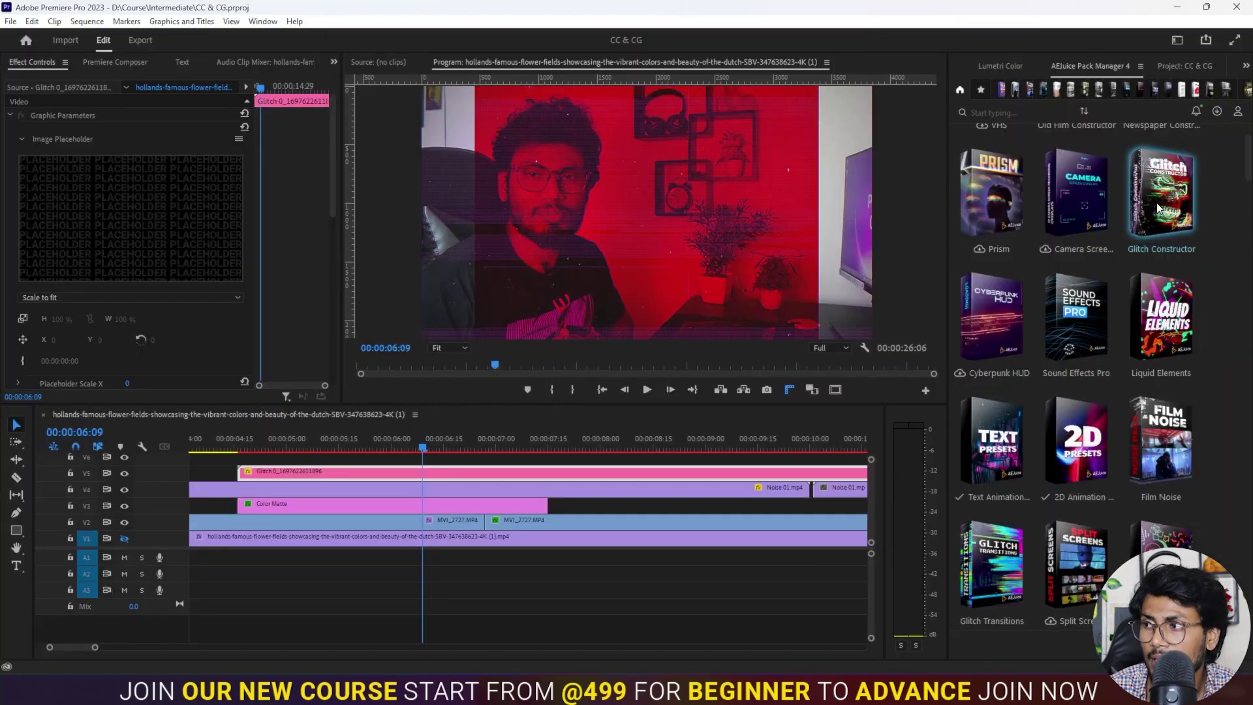
pyautogui.scroll(-2, 1193, 313)
pyautogui.scroll(-3, 1192, 313)
pyautogui.scroll(-2, 1192, 313)
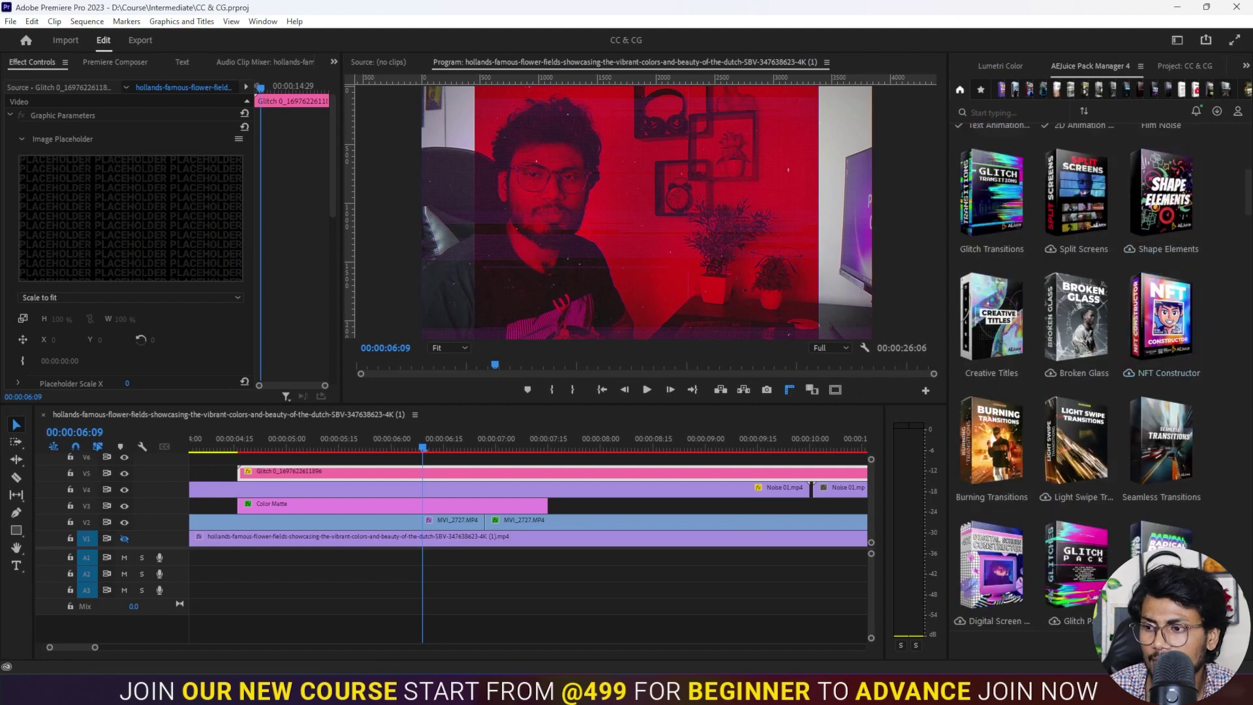
# Skip the reference video to 2:30, then 2:34, and pause on 'THE RESCUE' title card
pyautogui.click(722, 617)
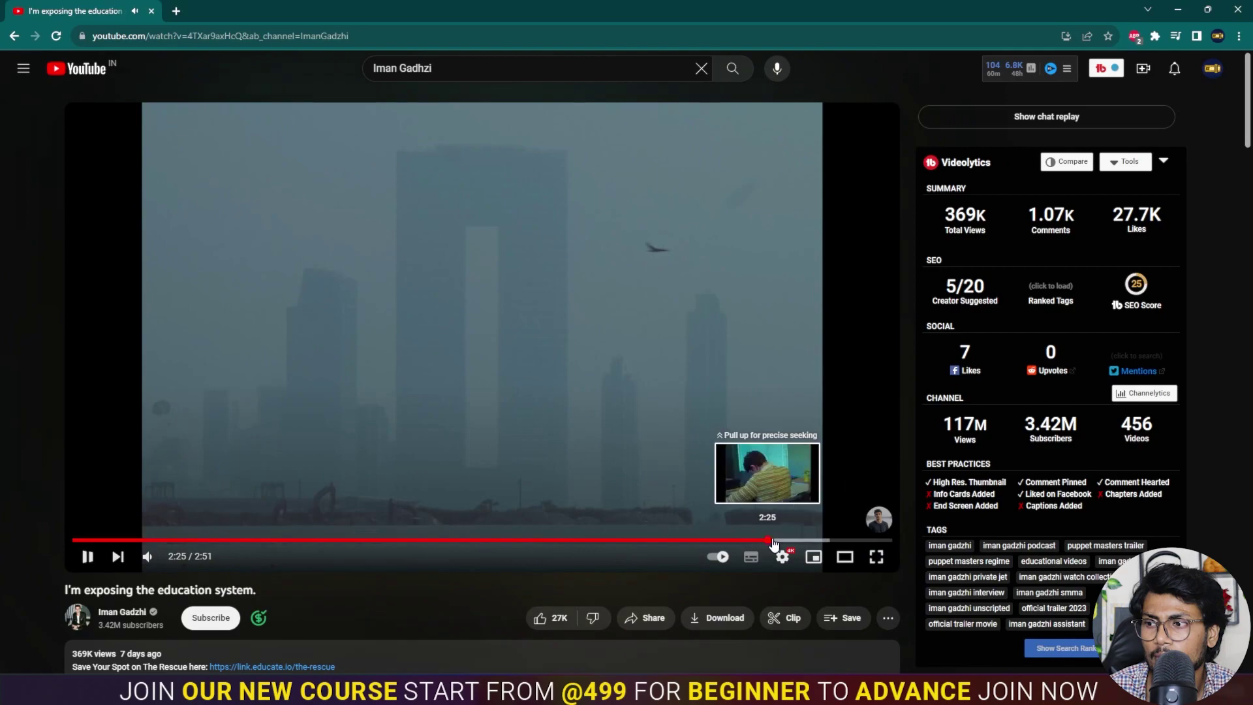
pyautogui.click(791, 540)
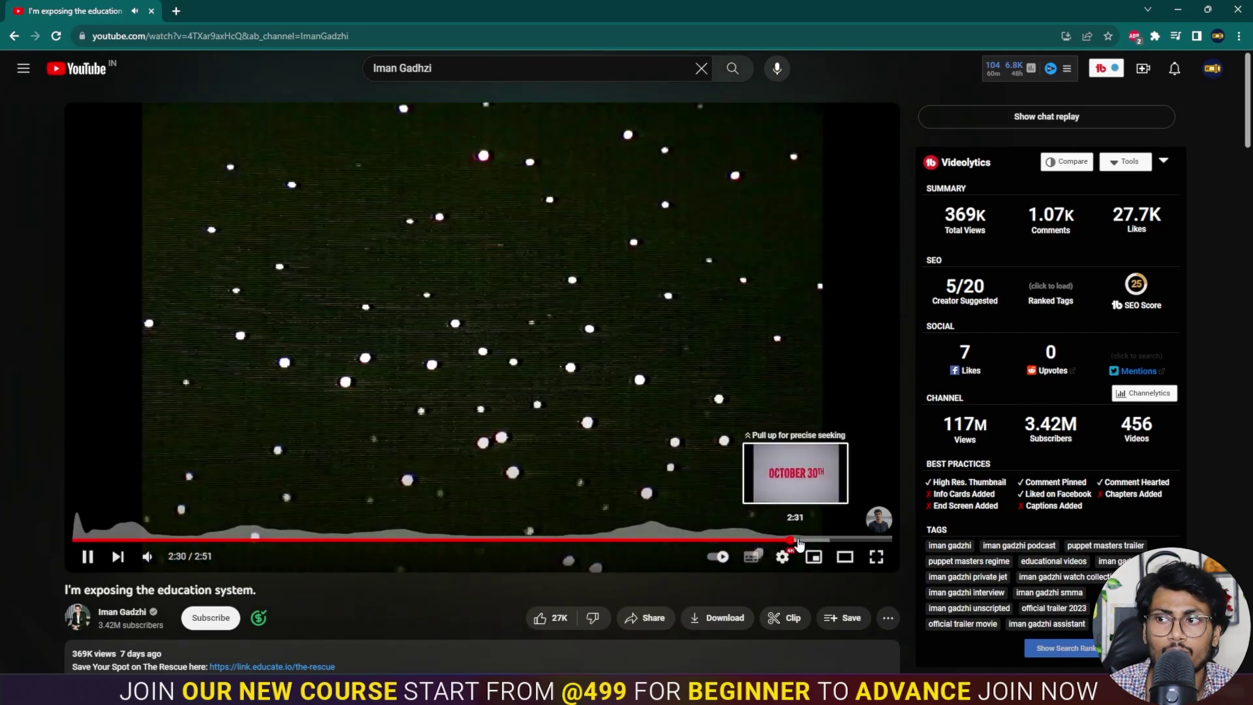
pyautogui.click(799, 541)
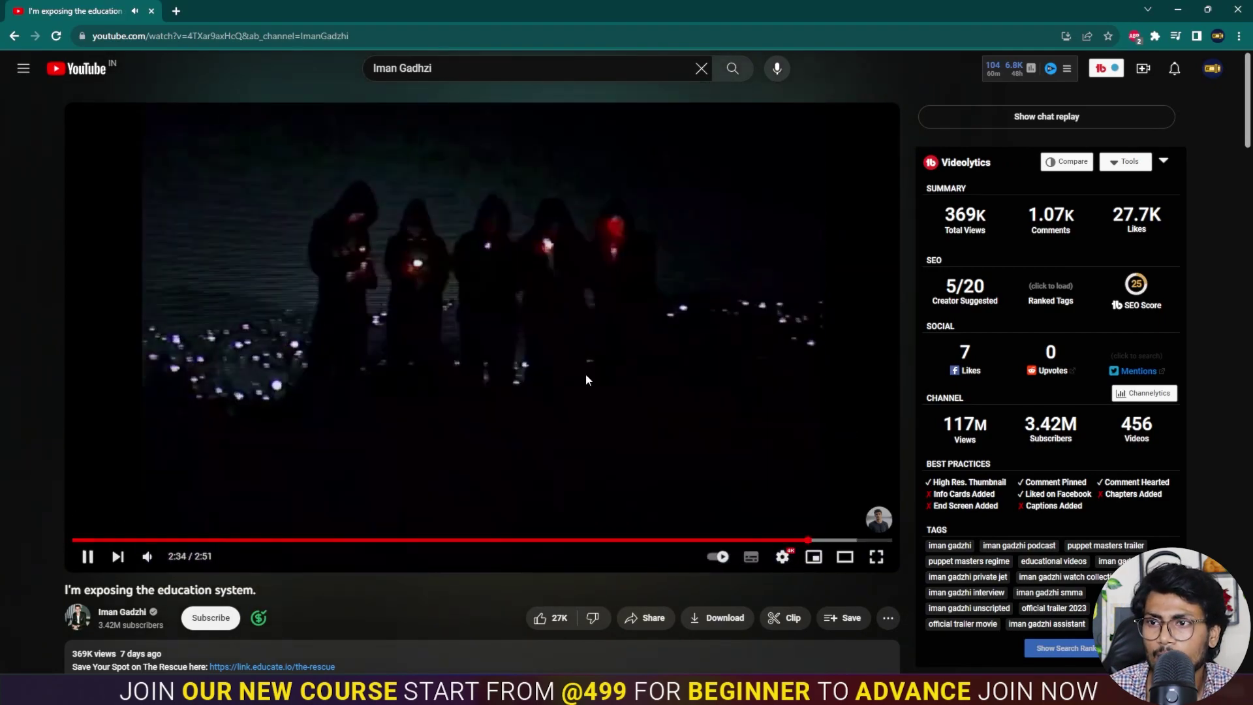
pyautogui.click(652, 412)
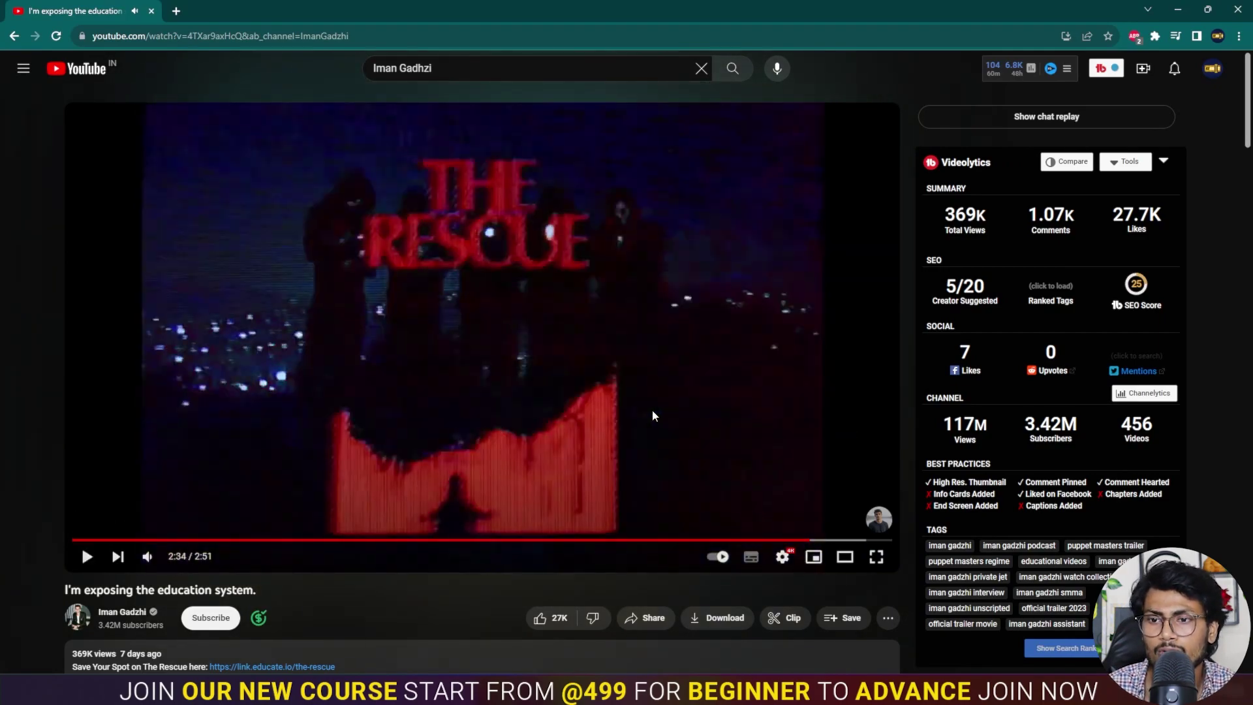